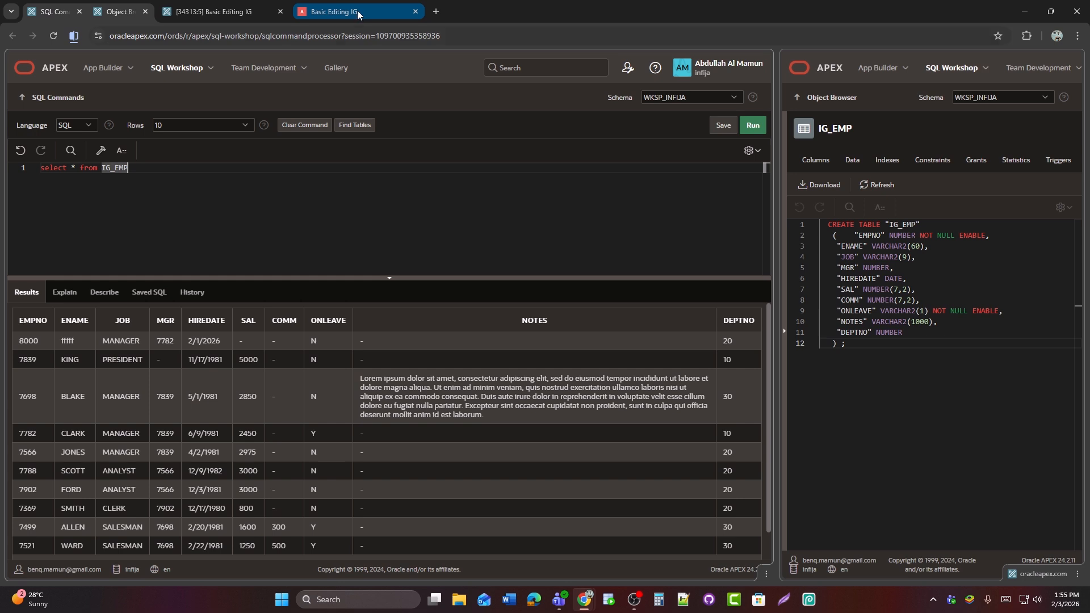
Open page 5, Basic Editing IG, in the page designer and create a new region under Body
{"action": "left_click", "coordinate": [356, 11]}
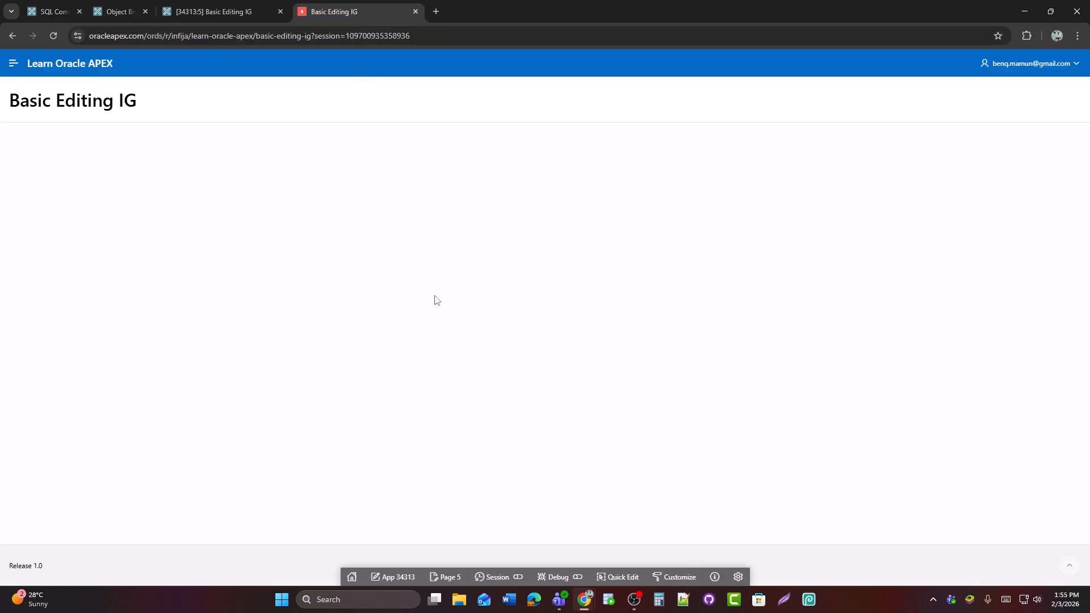
{"action": "left_click", "coordinate": [445, 576]}
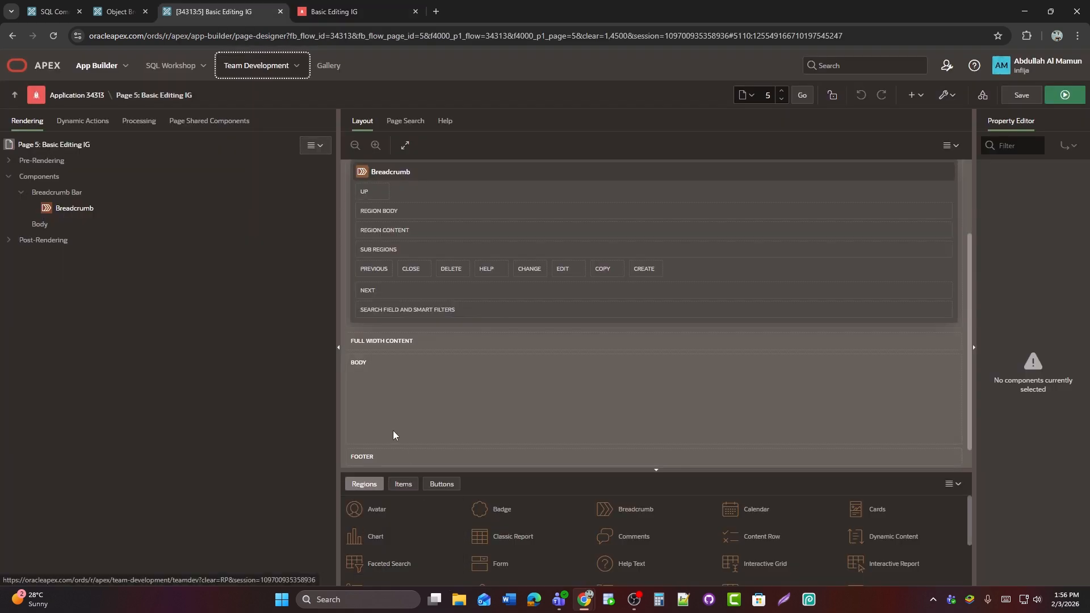
{"action": "right_click", "coordinate": [46, 227]}
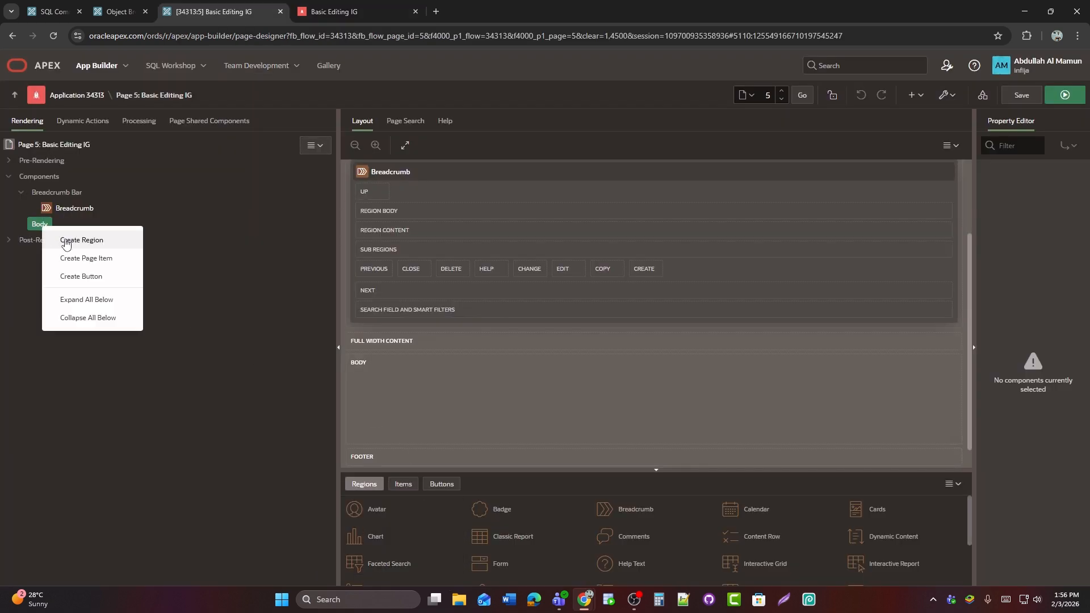
{"action": "left_click", "coordinate": [63, 238]}
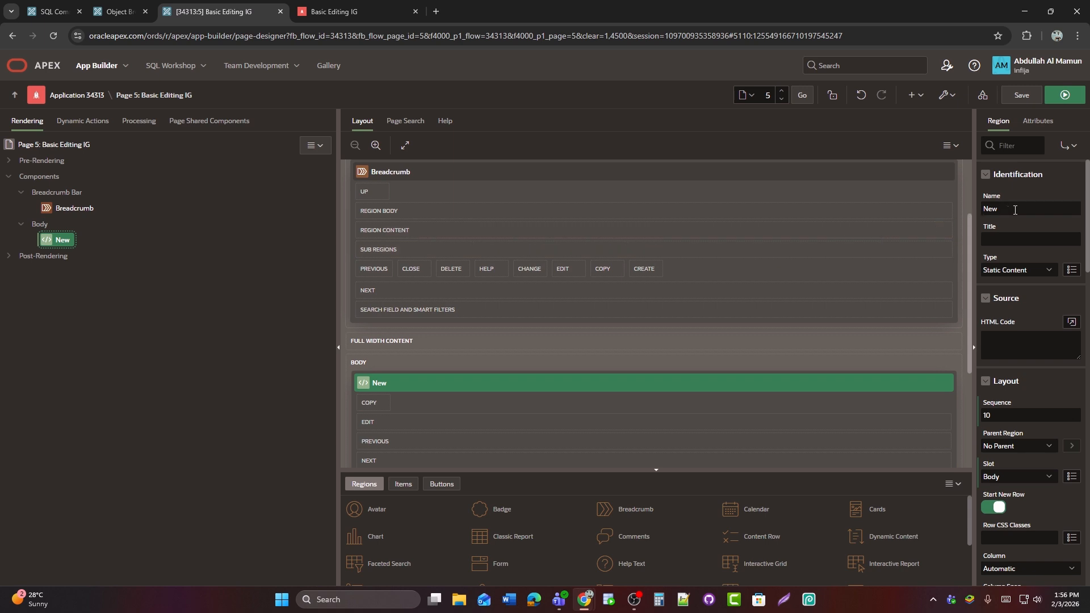
Name the new region "Interactive Grid" and set its type to Interactive Grid
{"action": "double_click", "coordinate": [990, 209]}
{"action": "key", "text": "BackSpace"}
{"action": "type", "text": "Int"}
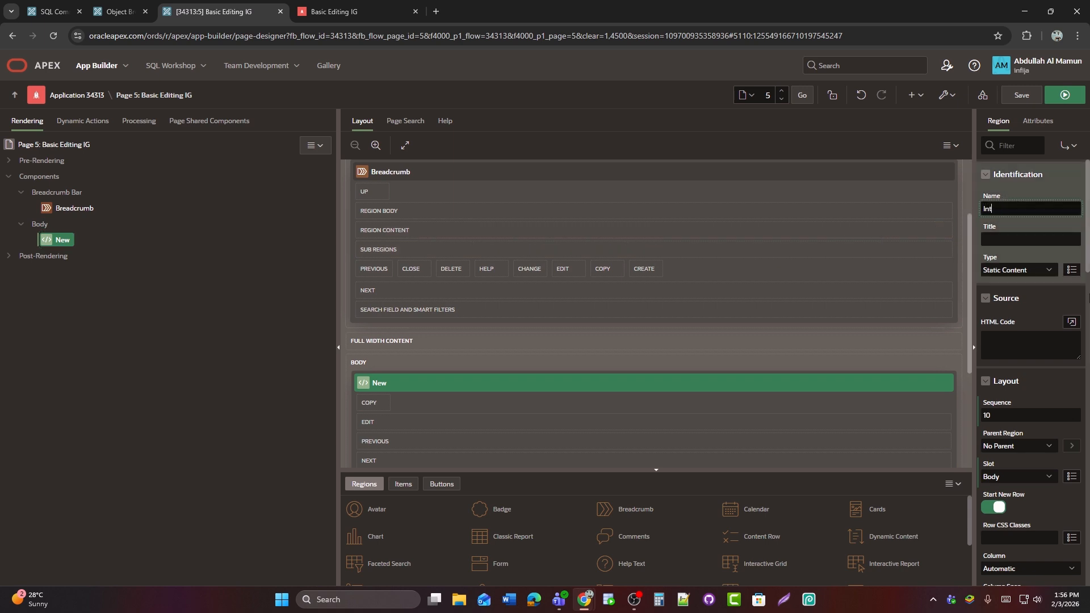
{"action": "type", "text": "eractive Grid"}
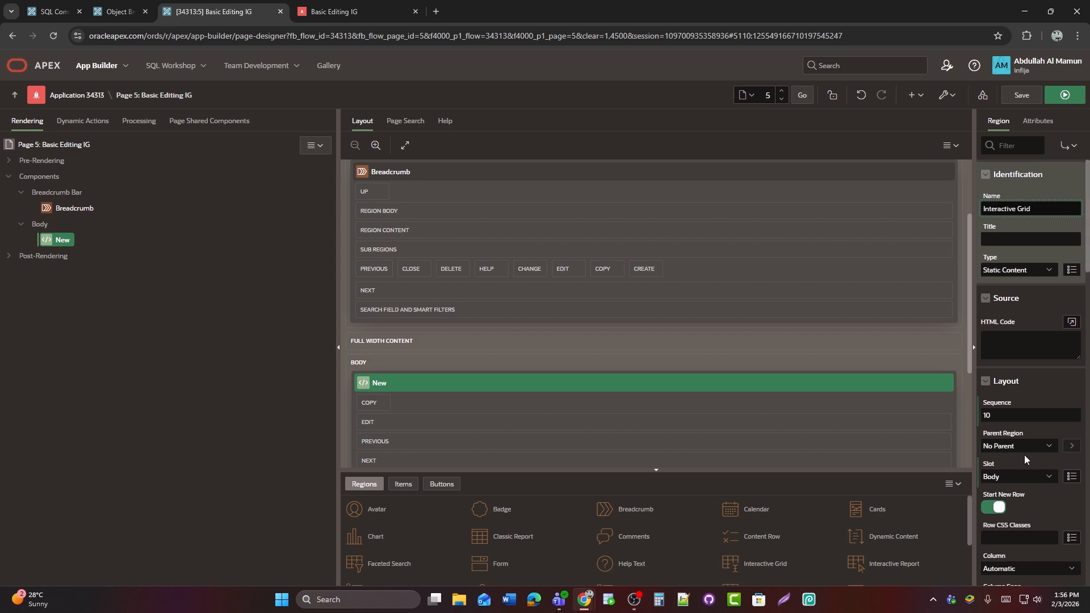
{"action": "left_click", "coordinate": [1014, 272]}
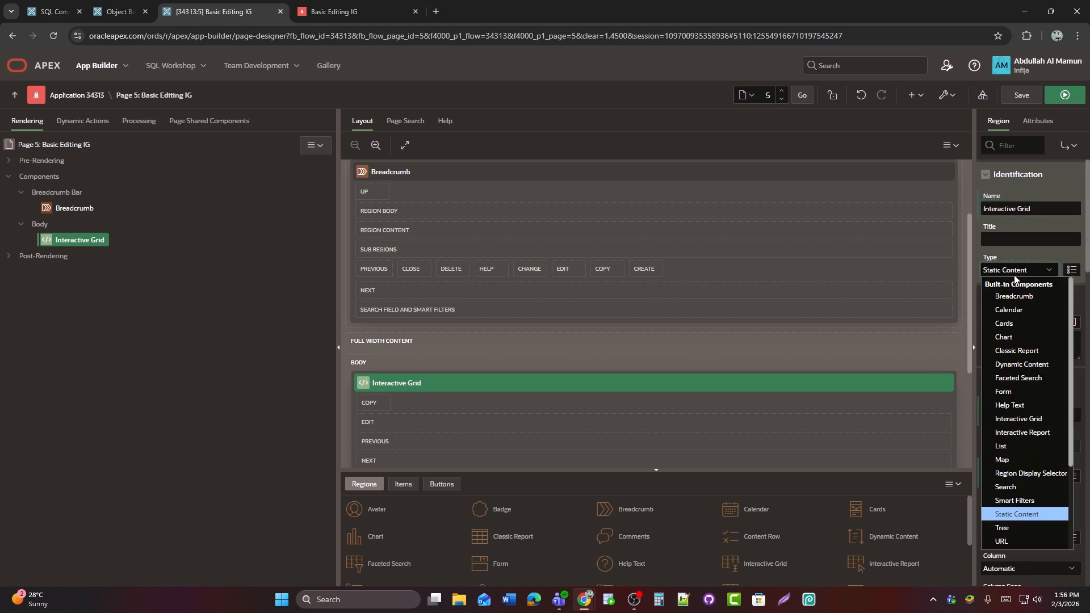
{"action": "left_click", "coordinate": [1041, 423]}
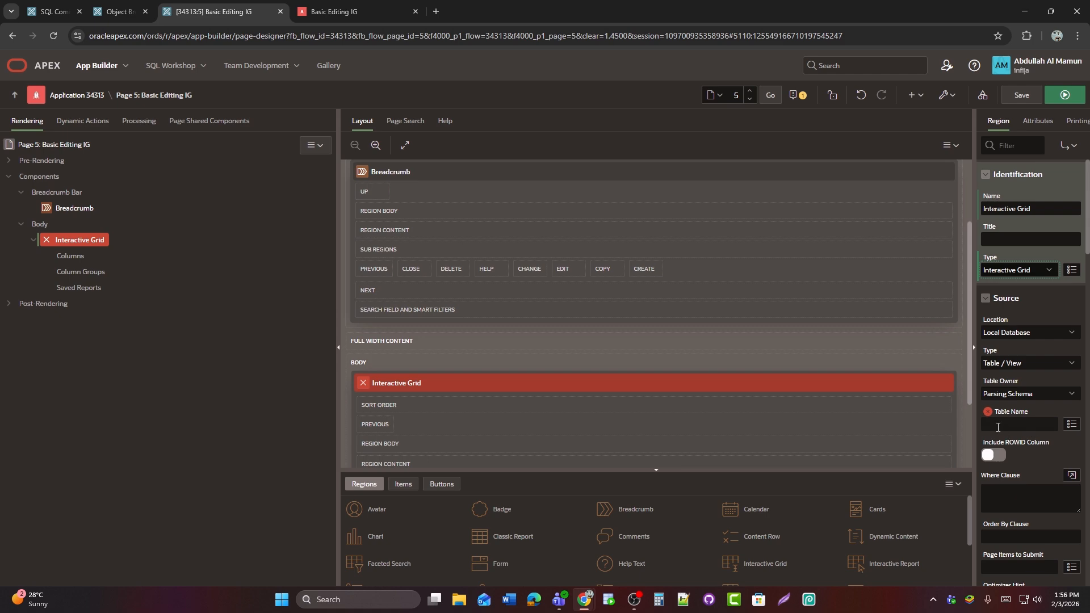
Set the Interactive Grid region's source table to IG_EMP, copying the table name from the SQL Commands query
{"action": "left_click", "coordinate": [1034, 425]}
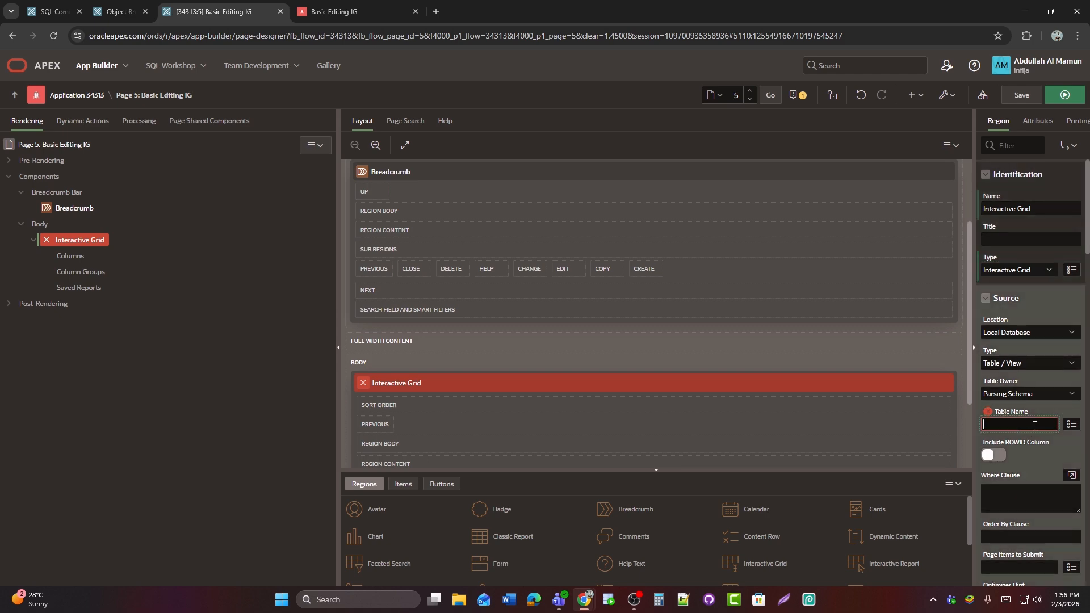
{"action": "left_click", "coordinate": [1072, 424]}
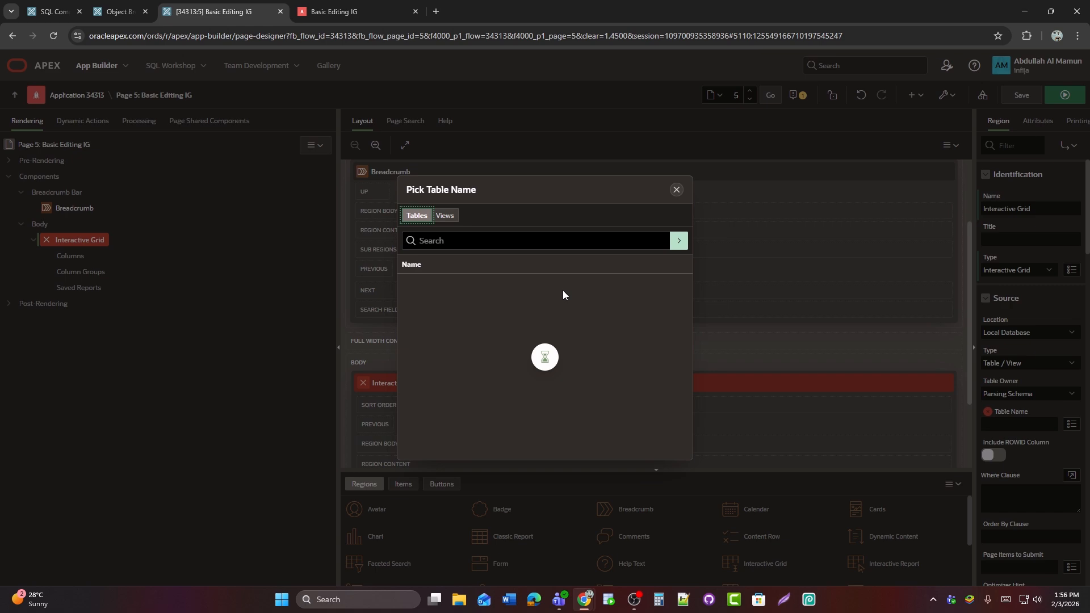
{"action": "left_click", "coordinate": [59, 10]}
{"action": "left_click", "coordinate": [900, 224]}
{"action": "double_click", "coordinate": [899, 225]}
{"action": "key", "text": "ctrl+c"}
{"action": "left_click", "coordinate": [213, 12]}
{"action": "left_click", "coordinate": [518, 249]}
{"action": "key", "text": "ctrl+v"}
{"action": "key", "text": "Return"}
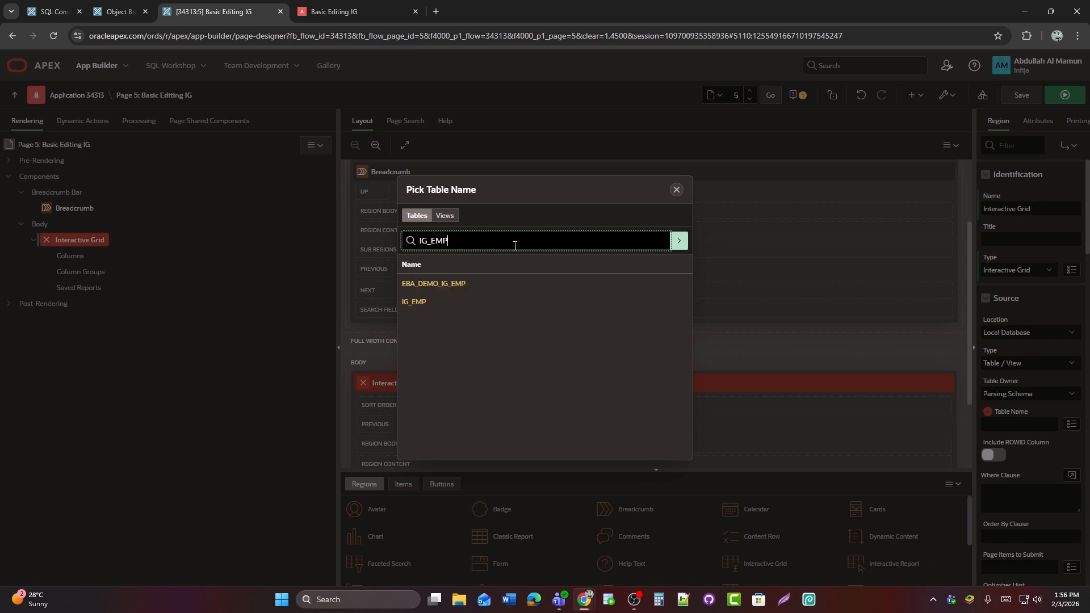
{"action": "left_click", "coordinate": [413, 305]}
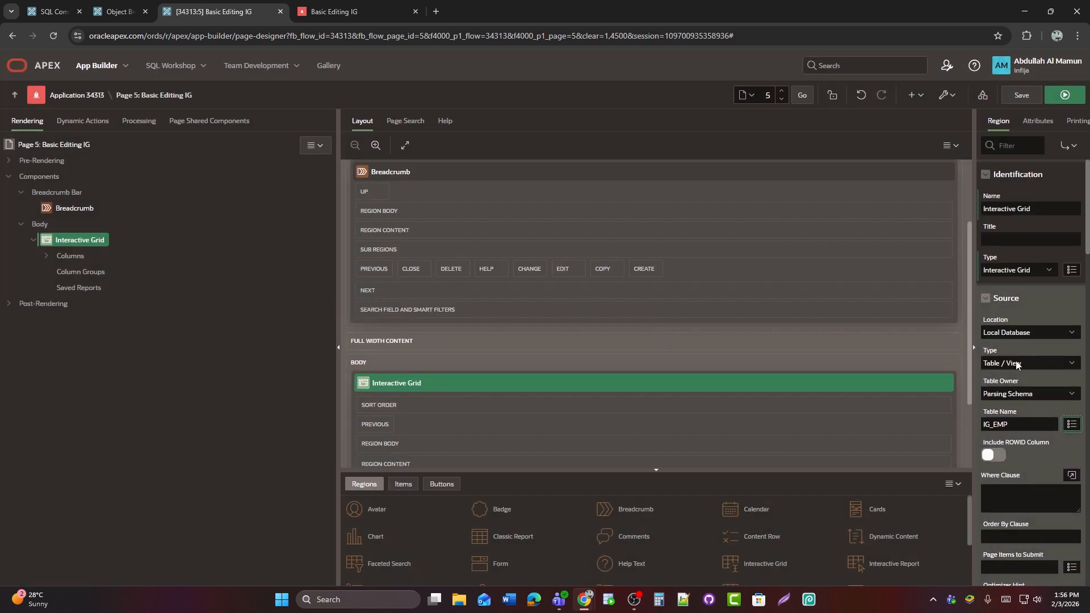
Change the region's source type to SQL Query, validate the generated query on IG_EMP in the code editor and accept it
{"action": "left_click", "coordinate": [1019, 365]}
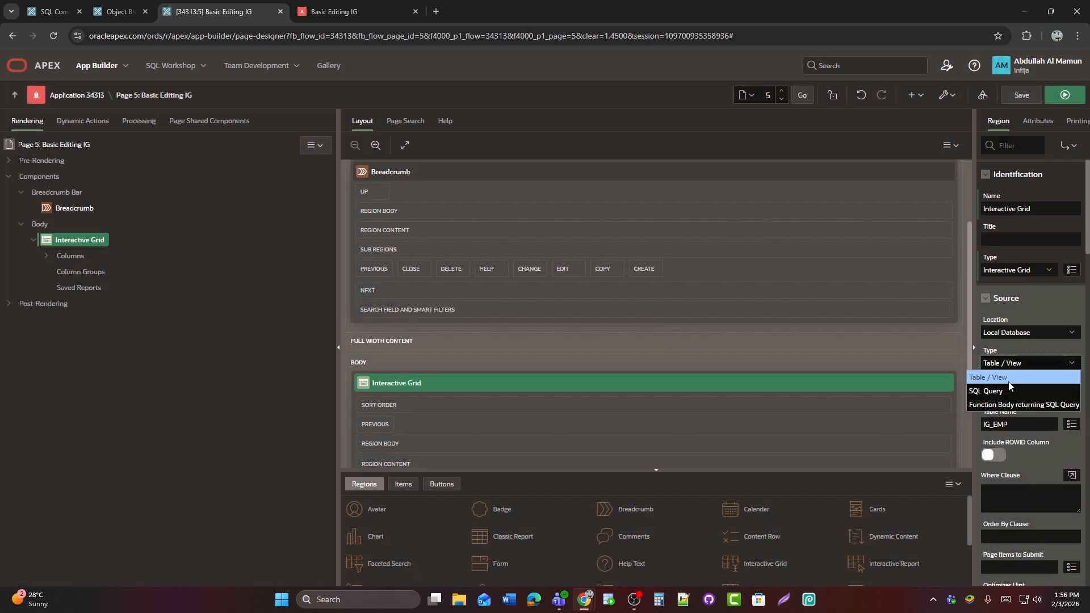
{"action": "key", "text": "Escape"}
{"action": "key", "text": "Down"}
{"action": "left_click", "coordinate": [1048, 430]}
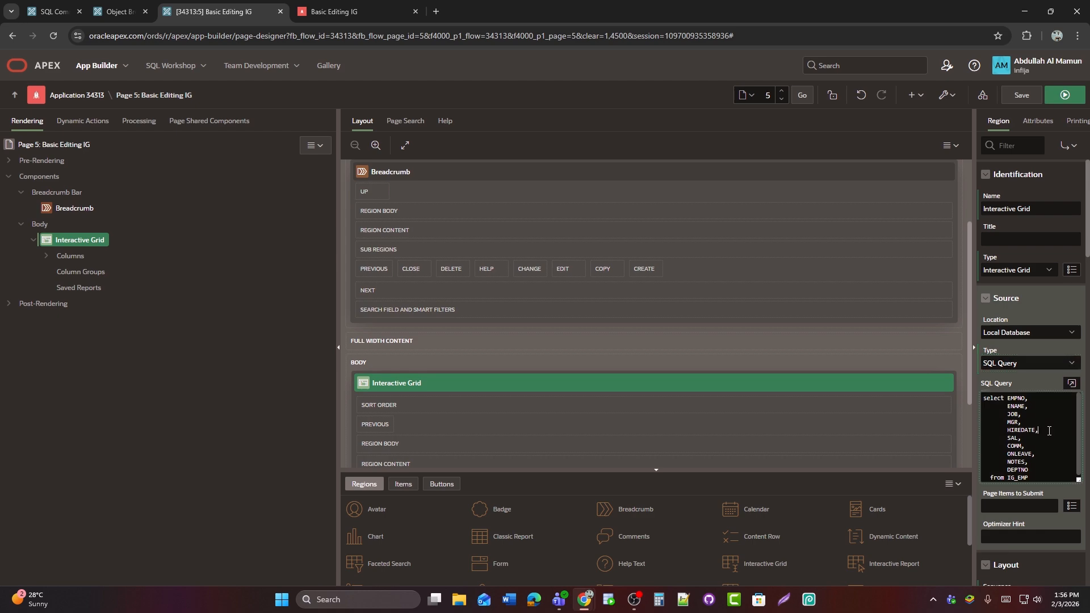
{"action": "left_click", "coordinate": [1072, 384]}
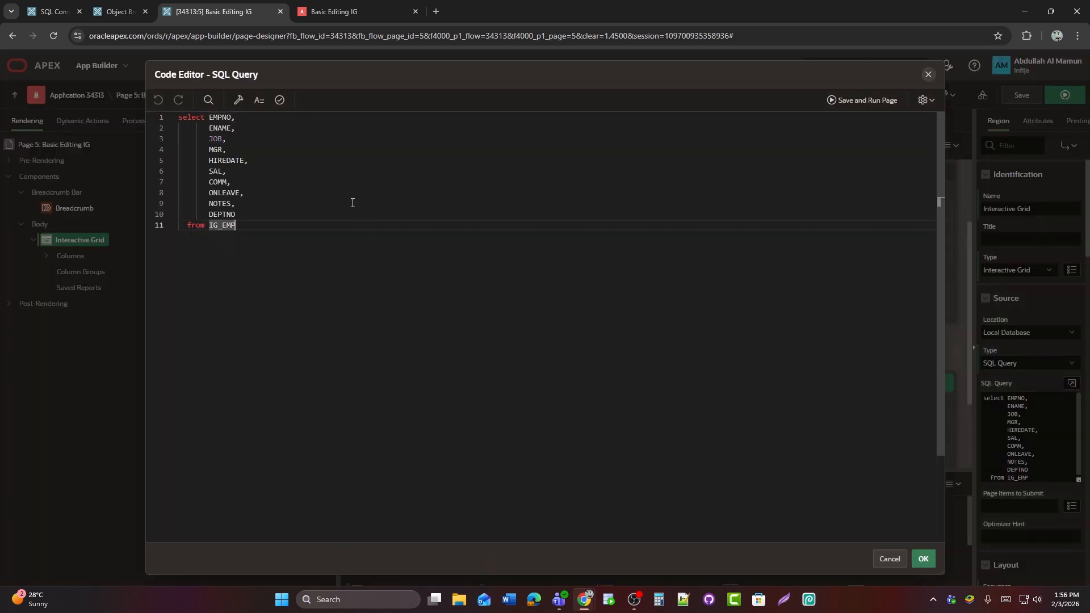
{"action": "left_click", "coordinate": [277, 102]}
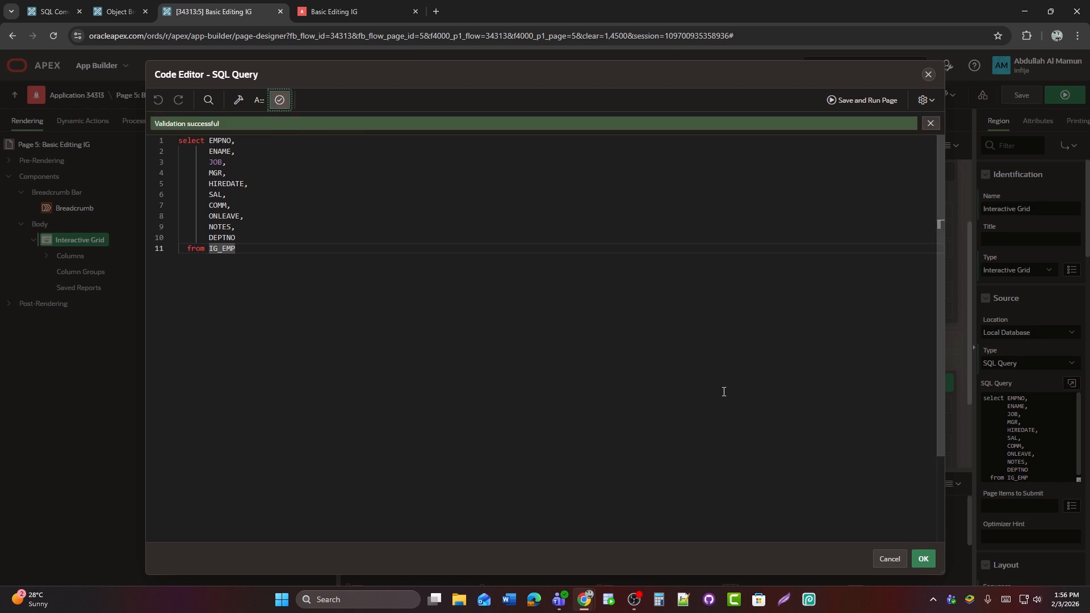
{"action": "left_click", "coordinate": [922, 558]}
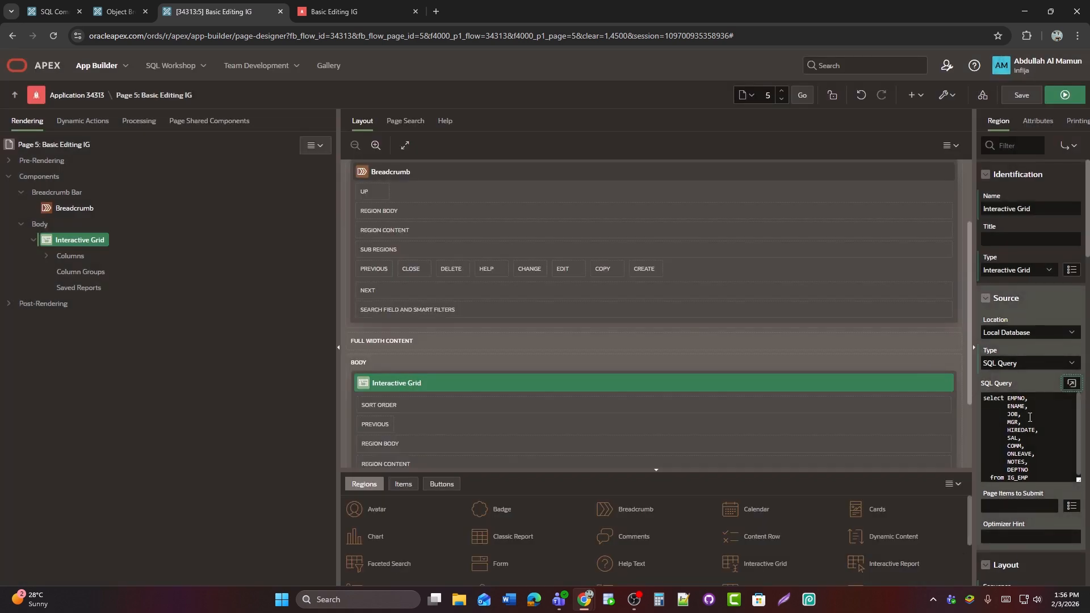
Save and run the page, and select the Hiredate cell for CLARK and the Comm cell for ALLEN in the grid
{"action": "left_click", "coordinate": [1063, 95]}
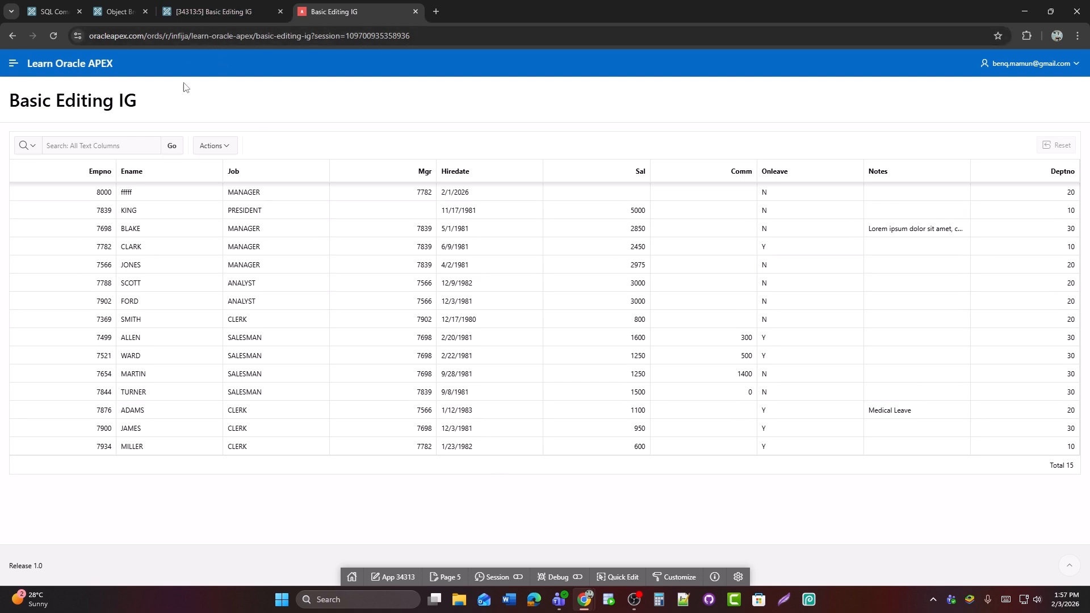
{"action": "left_click", "coordinate": [448, 250]}
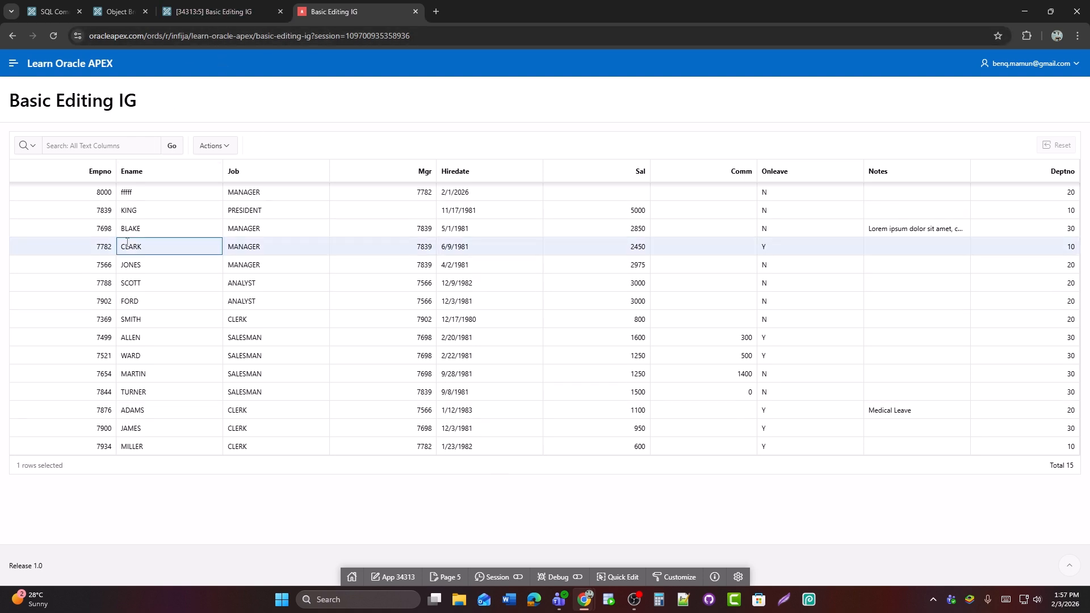
{"action": "left_click", "coordinate": [672, 340]}
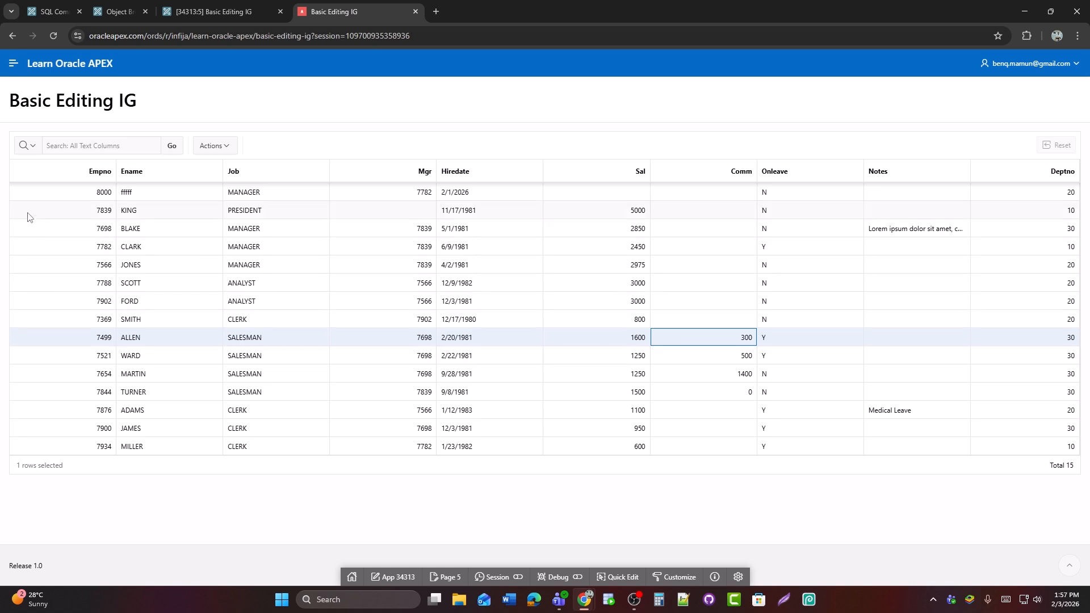
Filter the grid's Empno column to 7566 and remove that filter again
{"action": "left_click", "coordinate": [77, 178]}
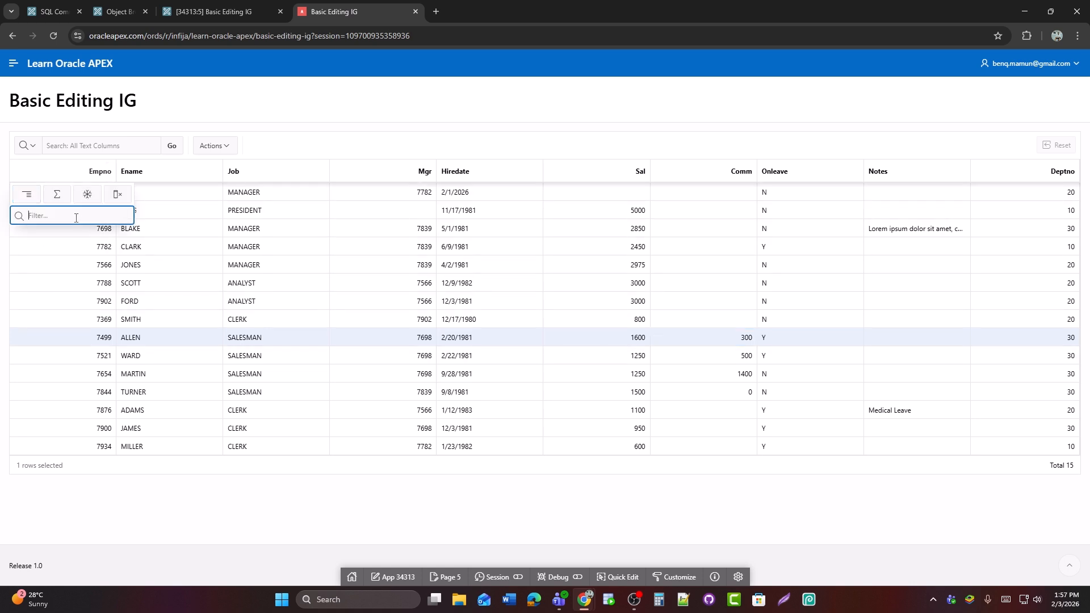
{"action": "type", "text": "7566"}
{"action": "key", "text": "Return"}
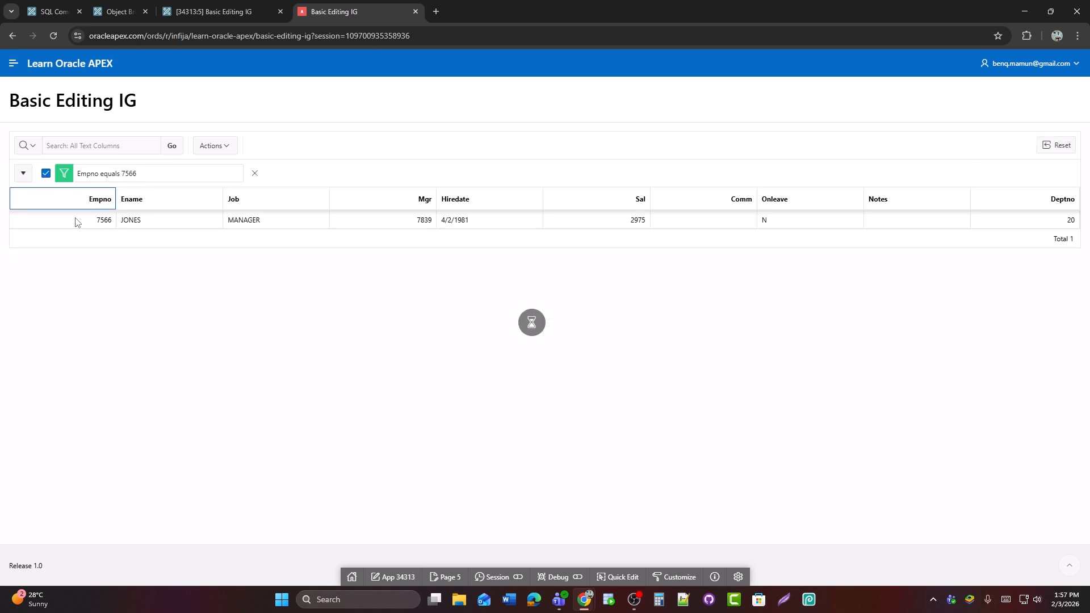
{"action": "left_click", "coordinate": [255, 173]}
Filter the grid's Job column to MANAGER from its column heading and remove that filter again
{"action": "left_click", "coordinate": [265, 181]}
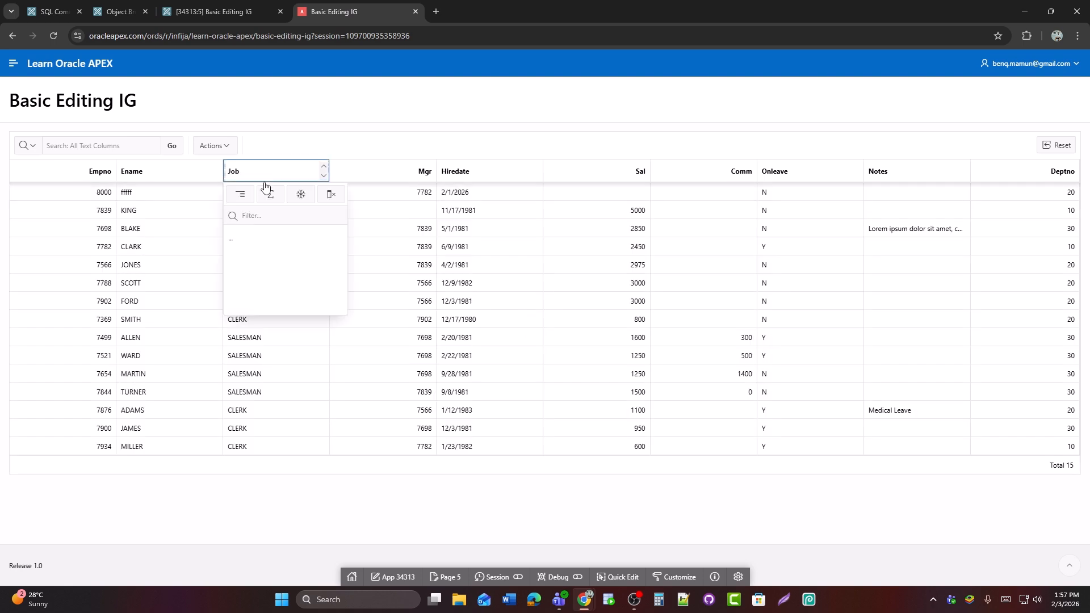
{"action": "left_click", "coordinate": [261, 273]}
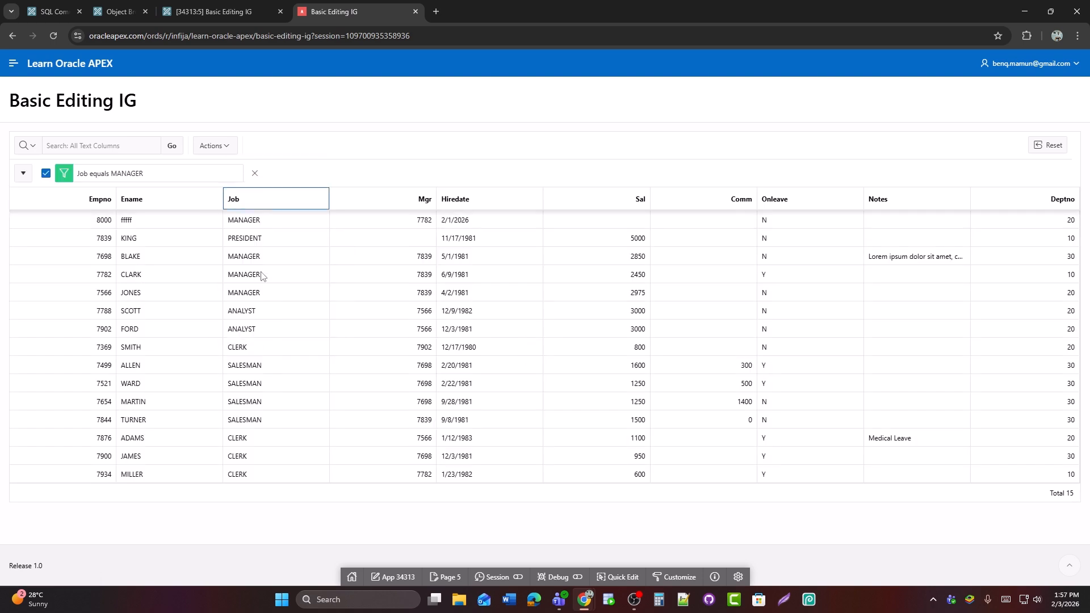
{"action": "left_click", "coordinate": [255, 173]}
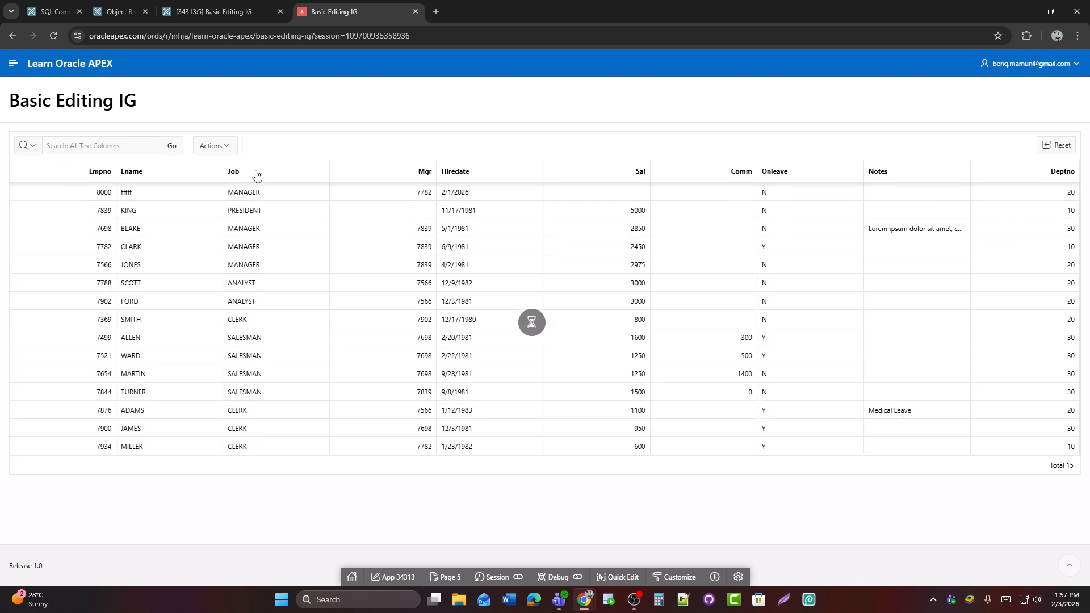
Hide the Empno column in the grid's column settings and save the change
{"action": "left_click", "coordinate": [225, 149]}
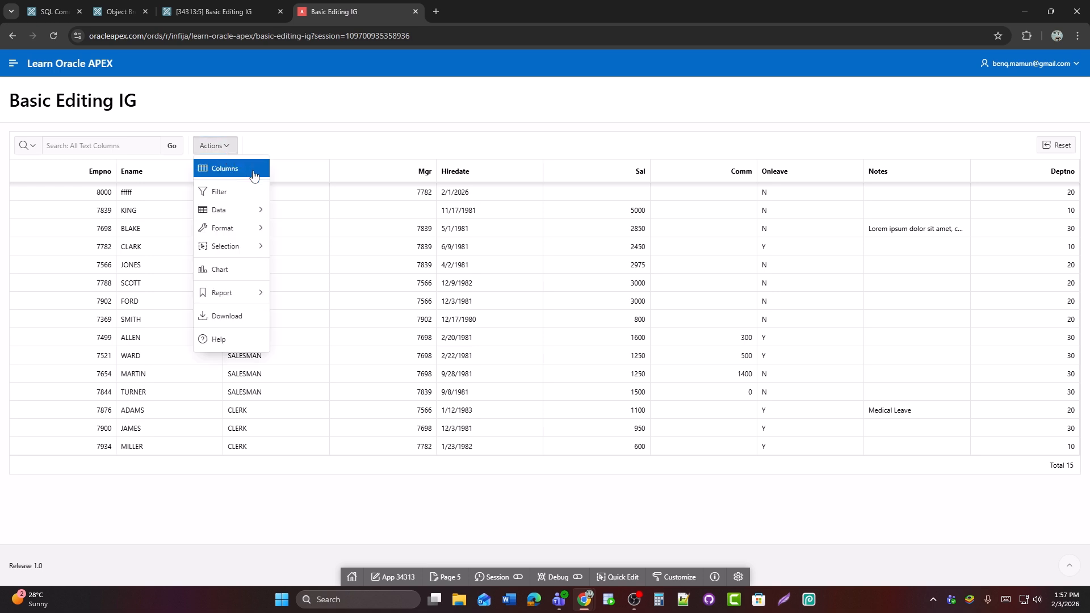
{"action": "left_click", "coordinate": [229, 173]}
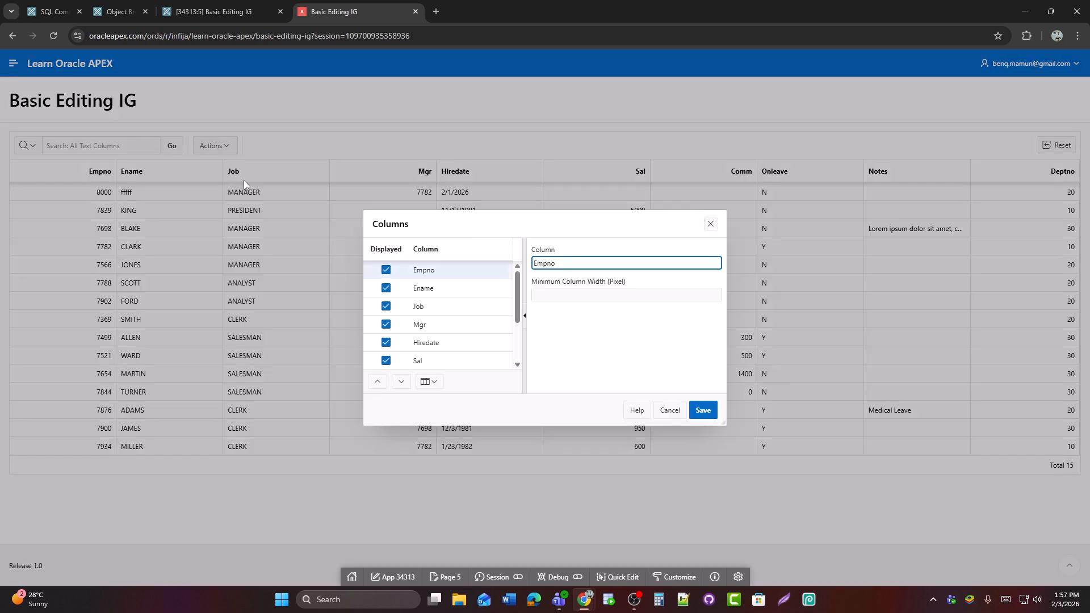
{"action": "left_click", "coordinate": [386, 270]}
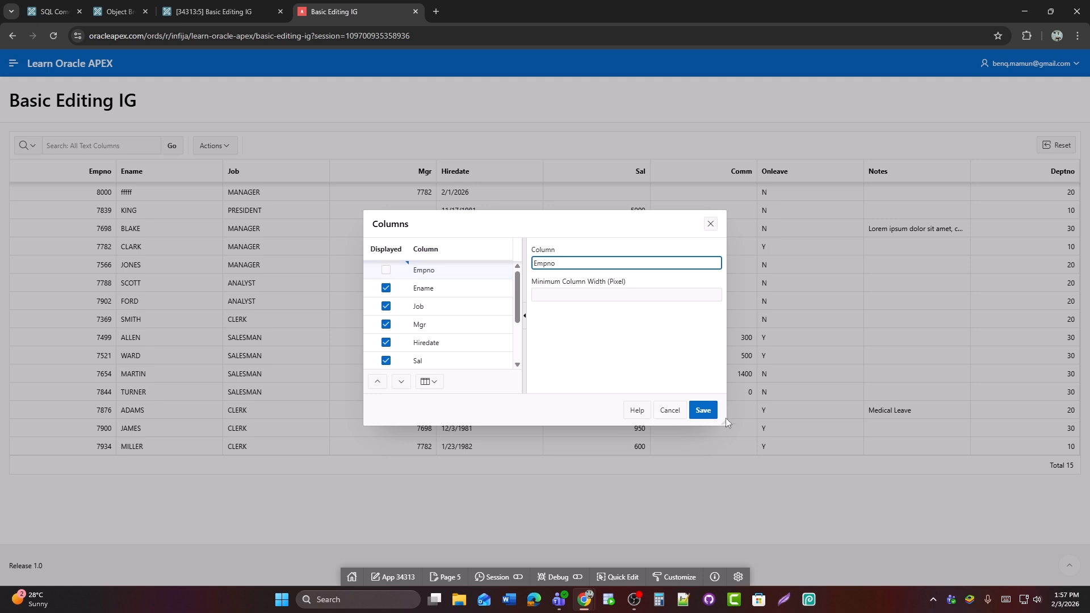
{"action": "left_click", "coordinate": [704, 409]}
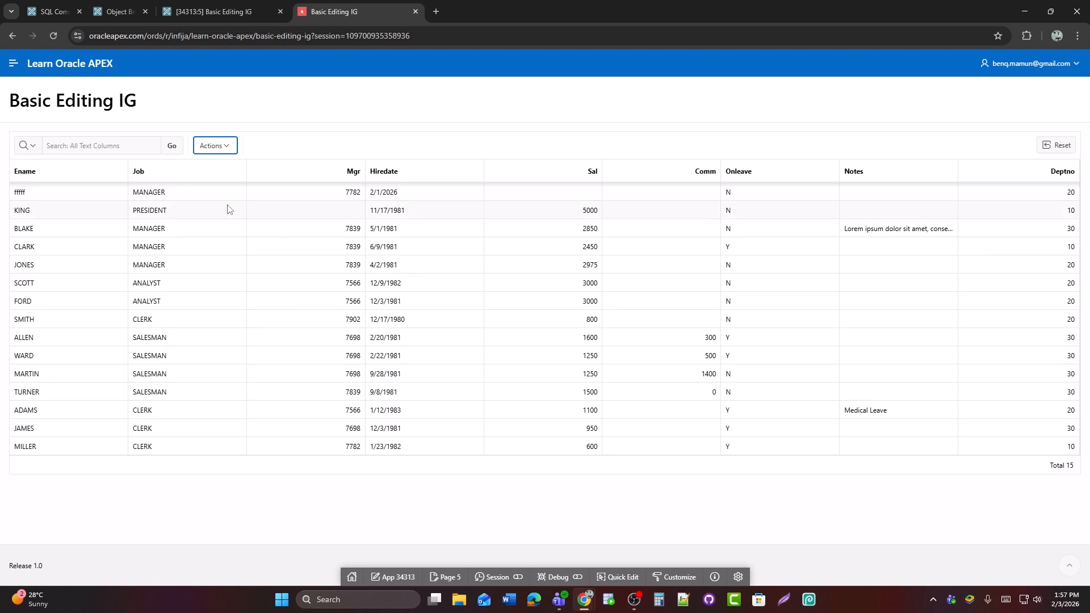
Add a column filter with Job equals MANAGER in the grid's Filters dialog and save it
{"action": "left_click", "coordinate": [223, 147]}
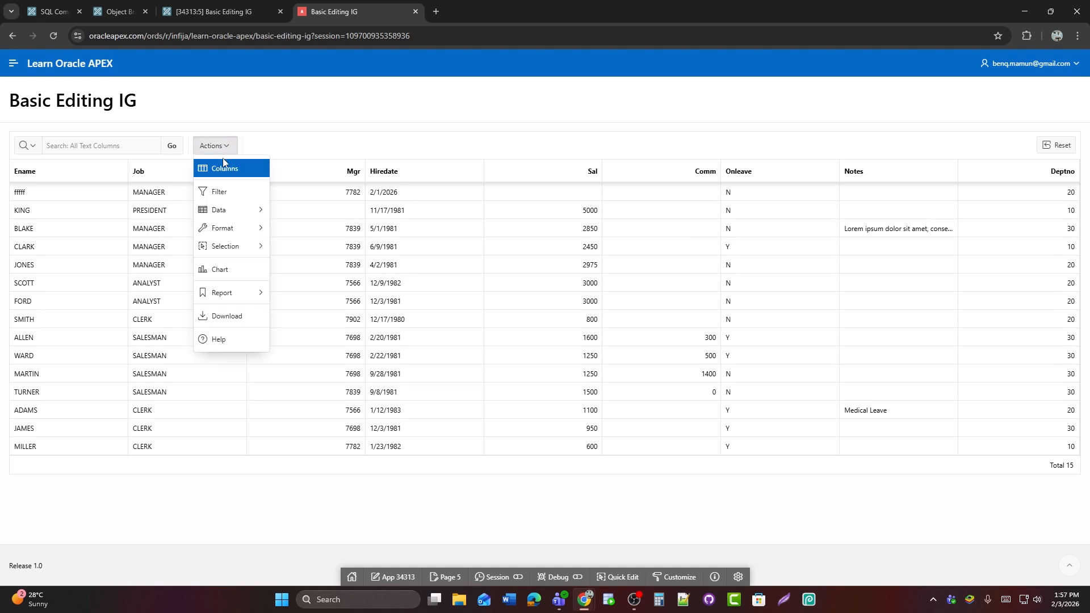
{"action": "left_click", "coordinate": [227, 196]}
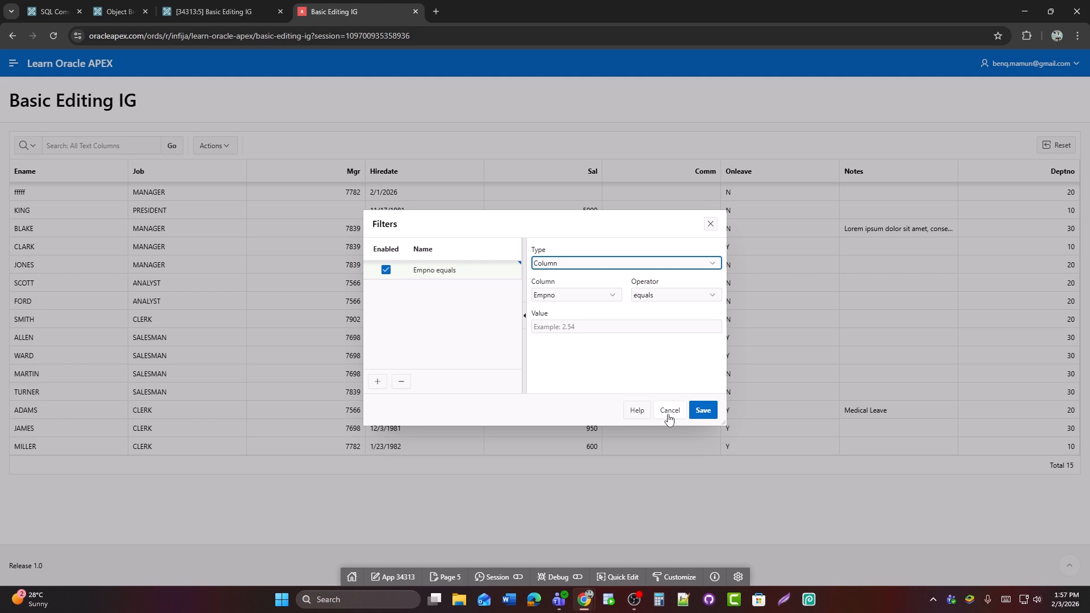
{"action": "left_click", "coordinate": [569, 298]}
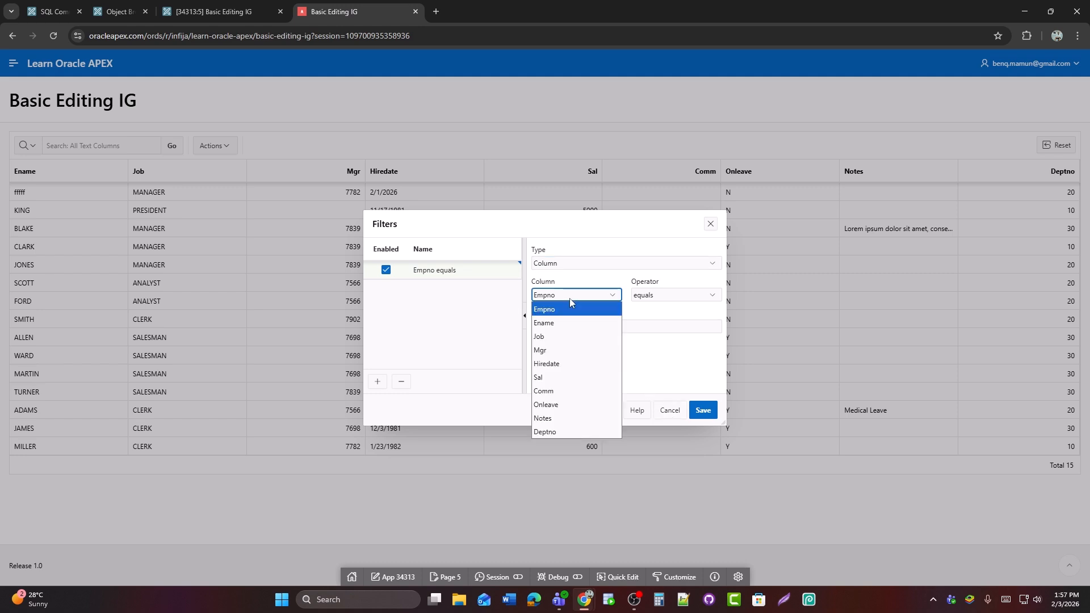
{"action": "left_click", "coordinate": [566, 336]}
{"action": "left_click", "coordinate": [629, 328]}
{"action": "left_click", "coordinate": [712, 326]}
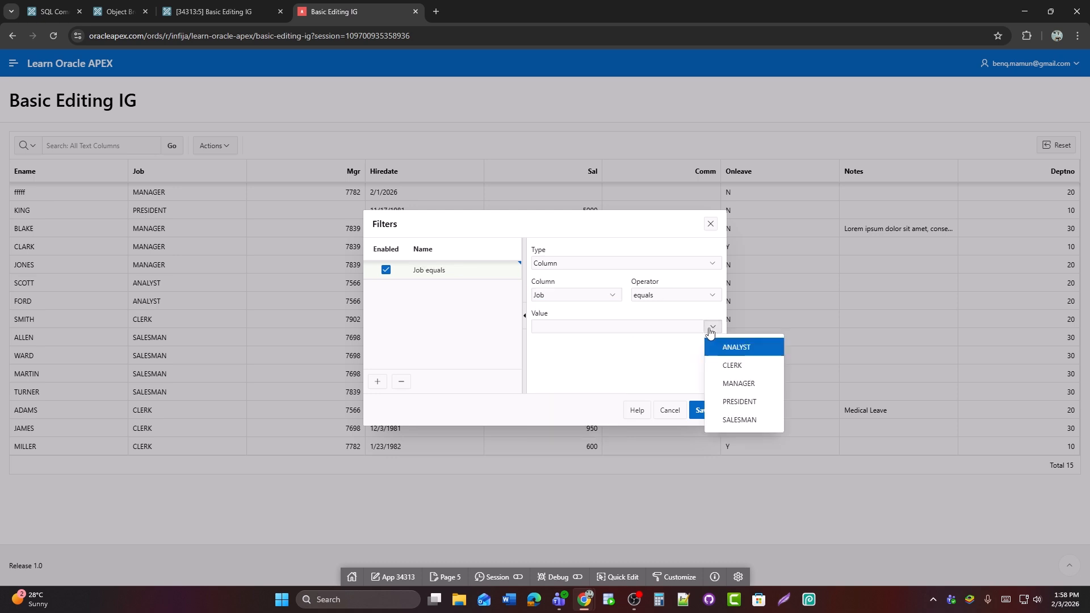
{"action": "left_click", "coordinate": [736, 385]}
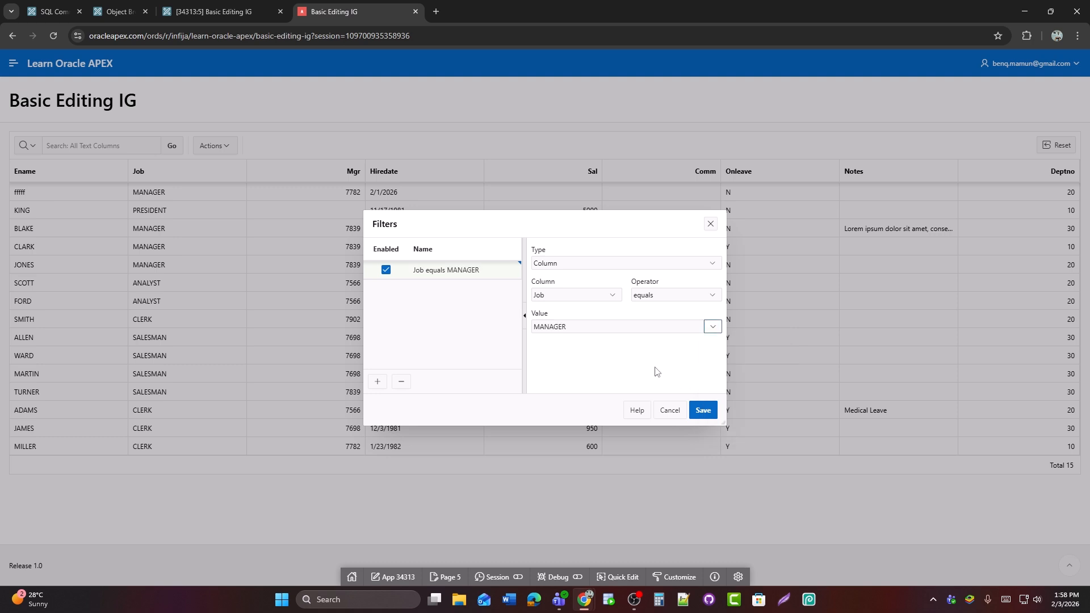
{"action": "left_click", "coordinate": [703, 411]}
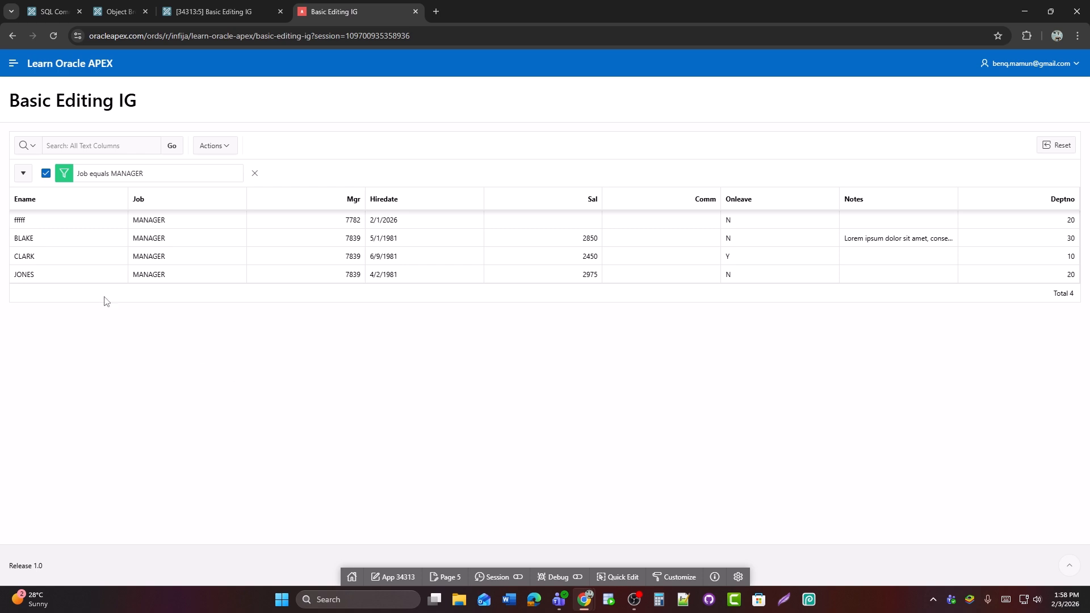
Switch the Job equals MANAGER filter off and on again, and save the report with the filter enabled
{"action": "left_click", "coordinate": [45, 174]}
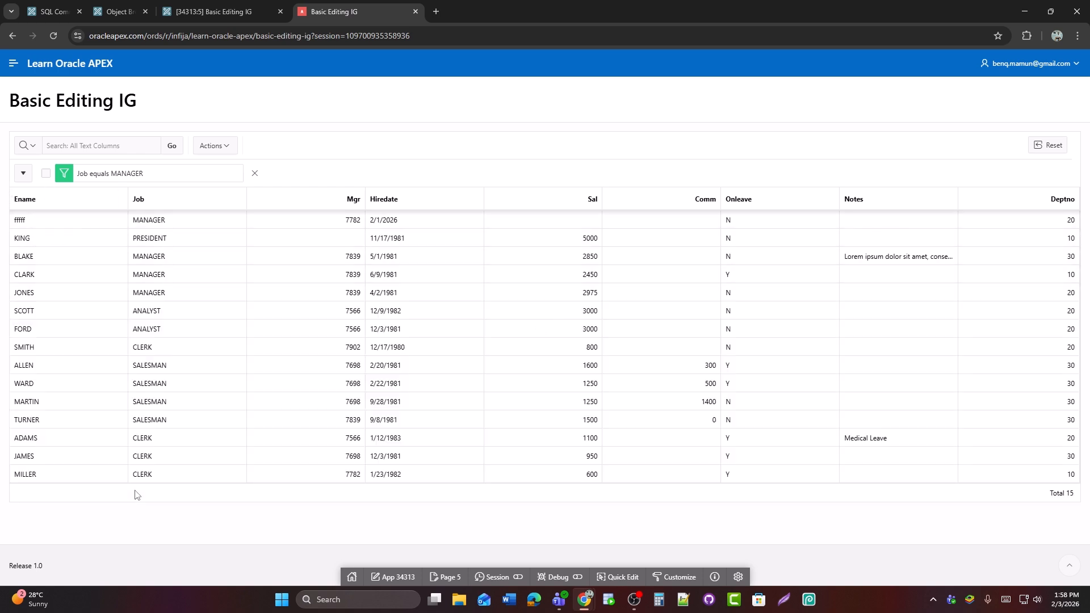
{"action": "left_click", "coordinate": [46, 173]}
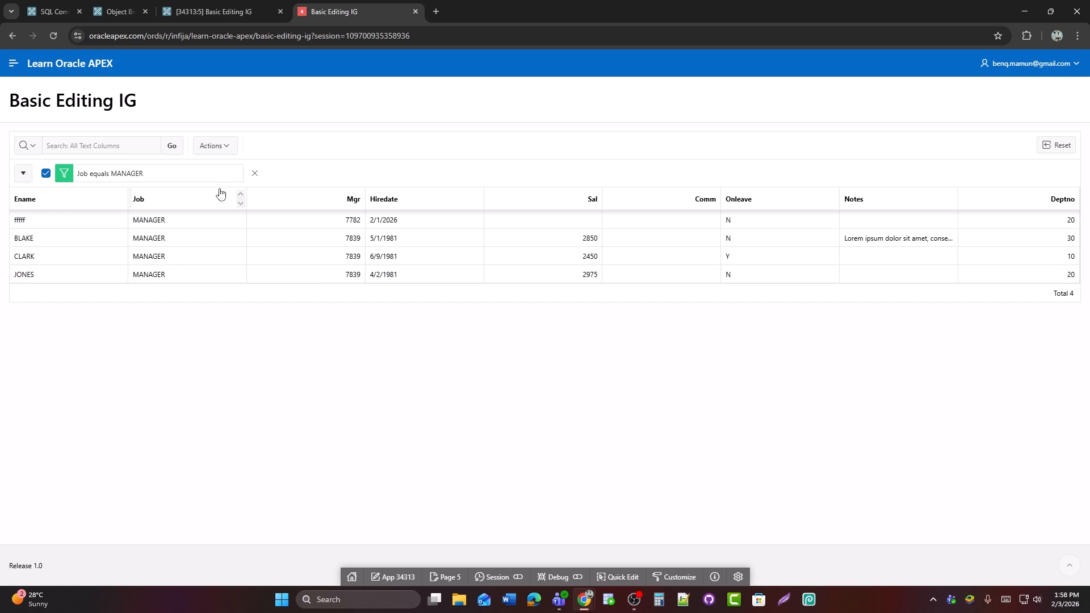
{"action": "left_click", "coordinate": [215, 145]}
{"action": "left_click", "coordinate": [235, 301]}
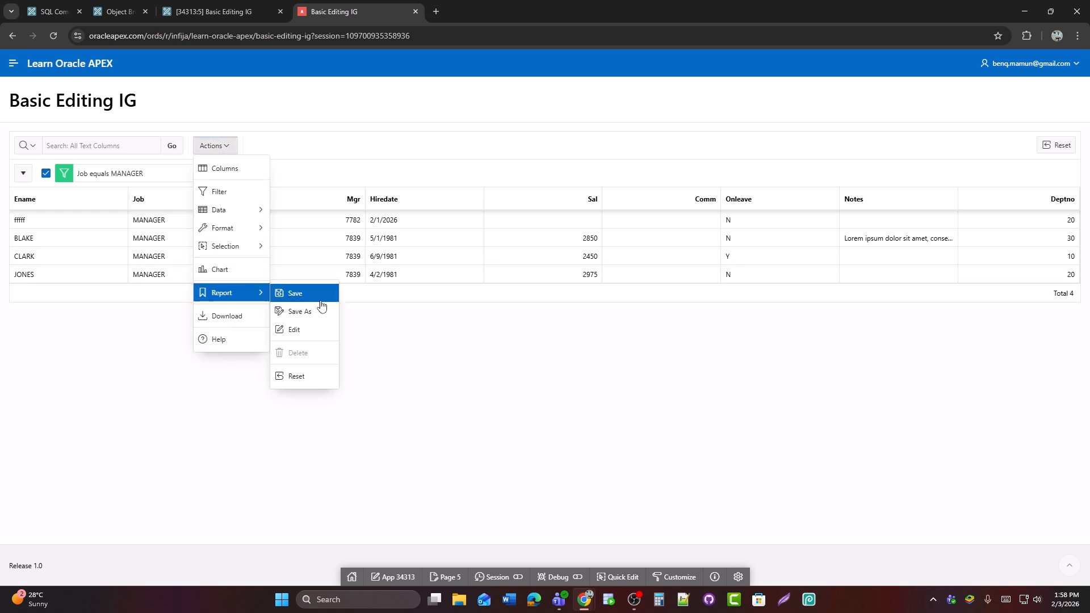
{"action": "left_click", "coordinate": [319, 295]}
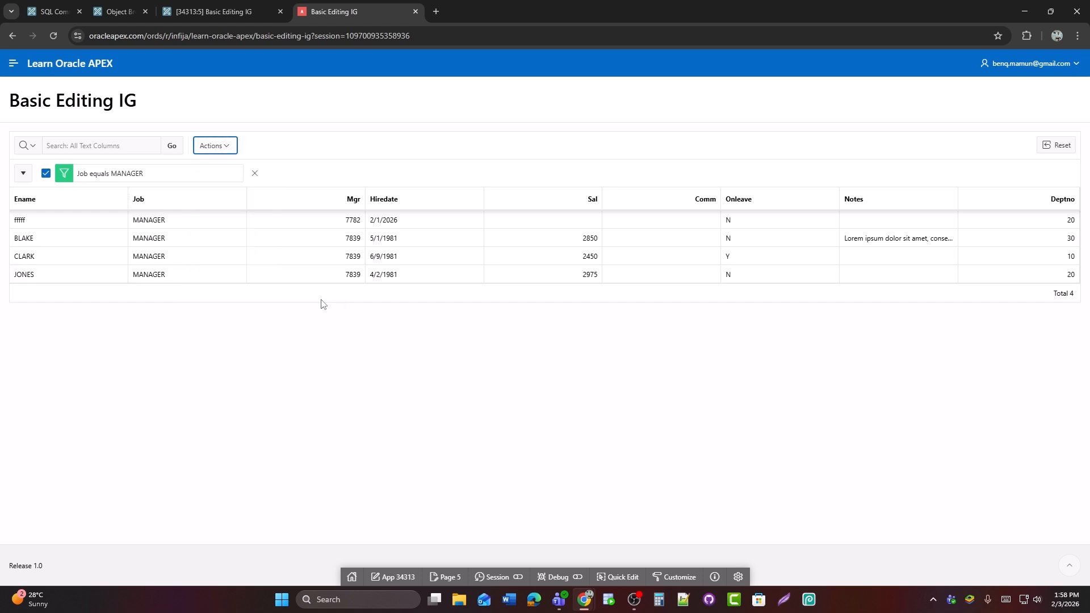
Remove the Job filter and sort the grid by Hiredate in ascending order with nulls last
{"action": "left_click", "coordinate": [255, 173]}
{"action": "left_click", "coordinate": [210, 152]}
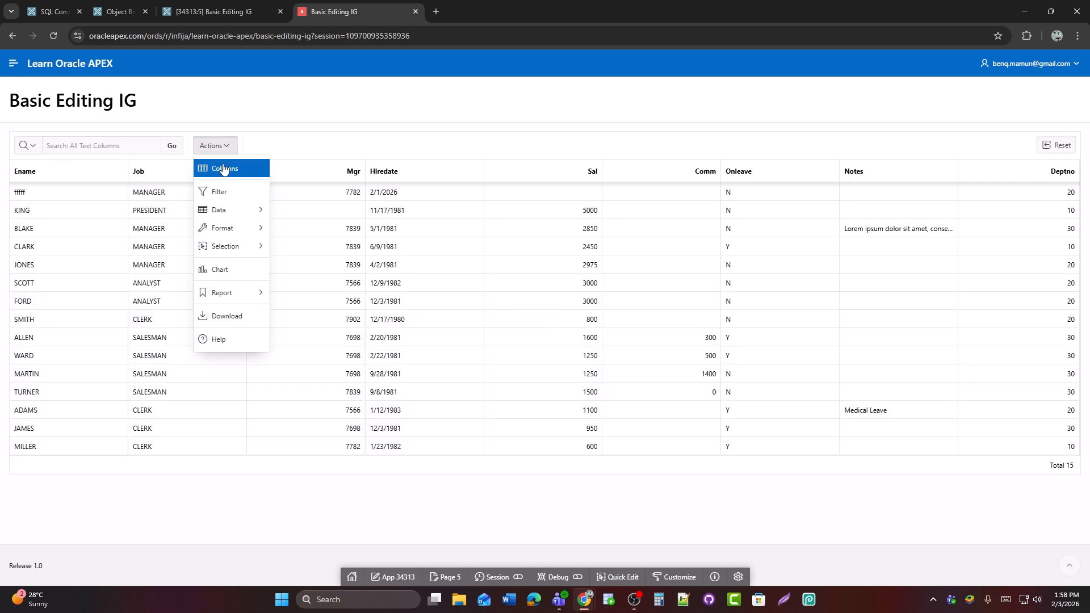
{"action": "left_click", "coordinate": [249, 237]}
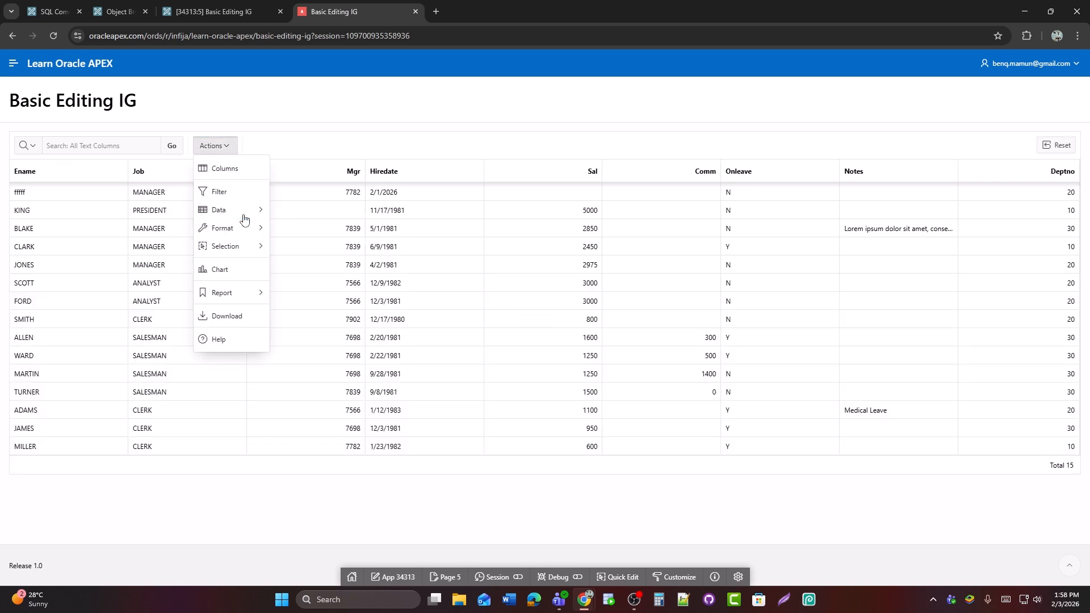
{"action": "mouse_move", "coordinate": [239, 211]}
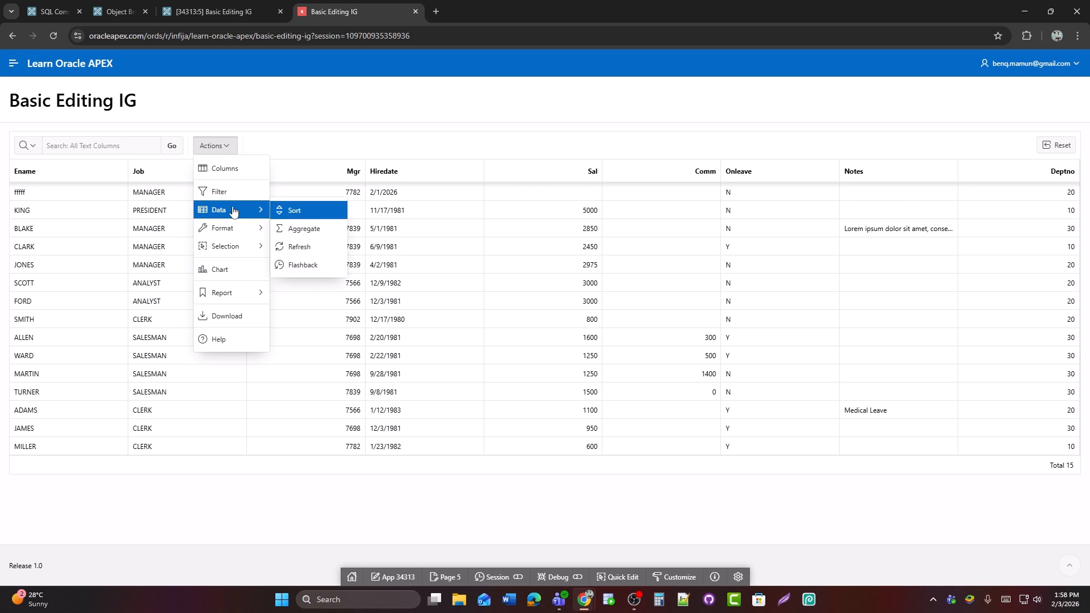
{"action": "left_click", "coordinate": [294, 211]}
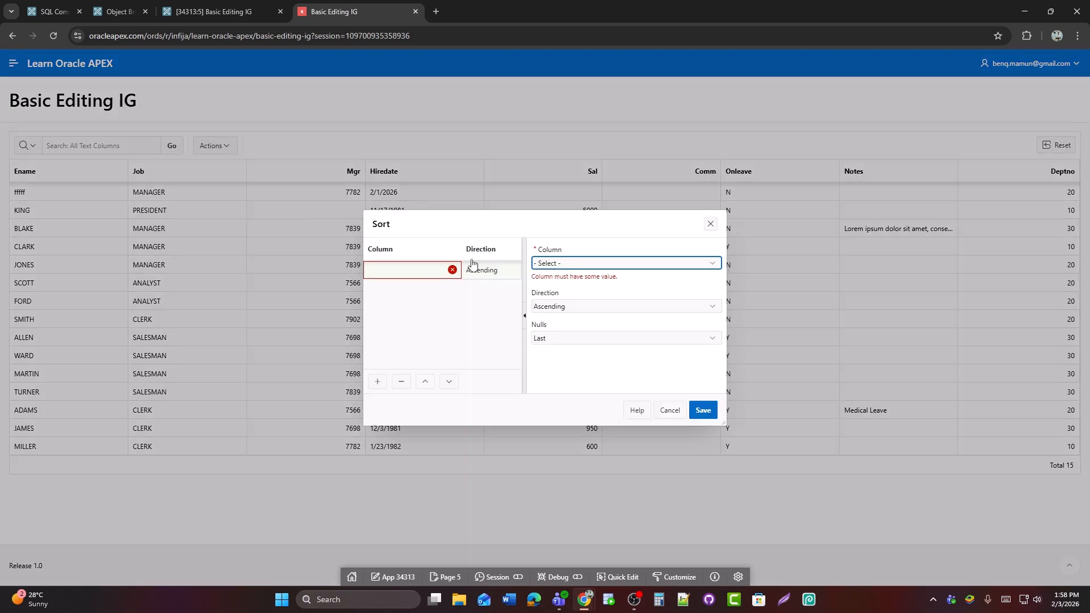
{"action": "left_click", "coordinate": [551, 263]}
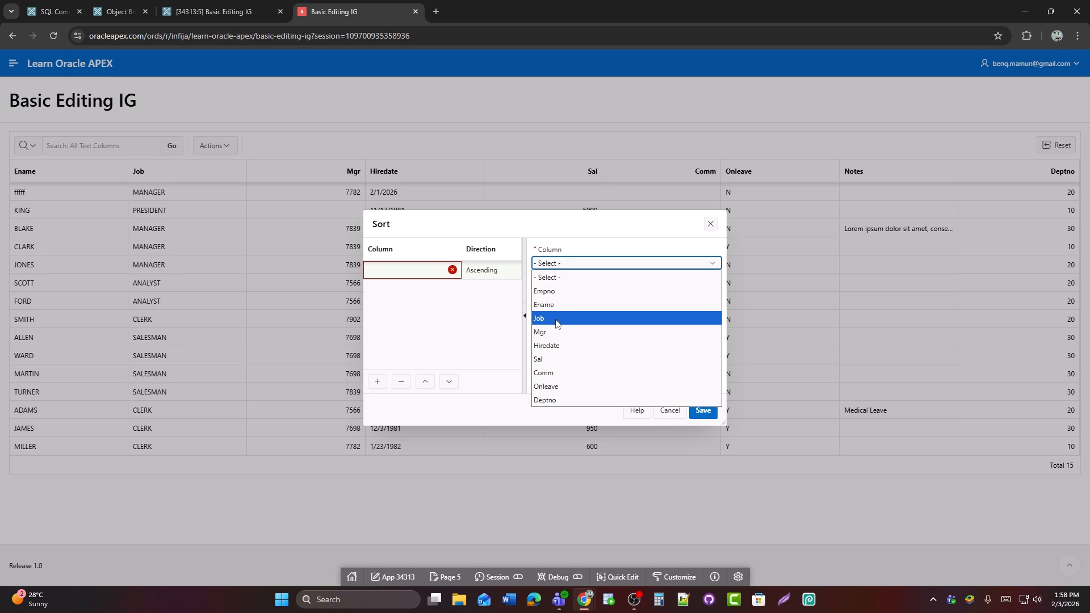
{"action": "left_click", "coordinate": [559, 346]}
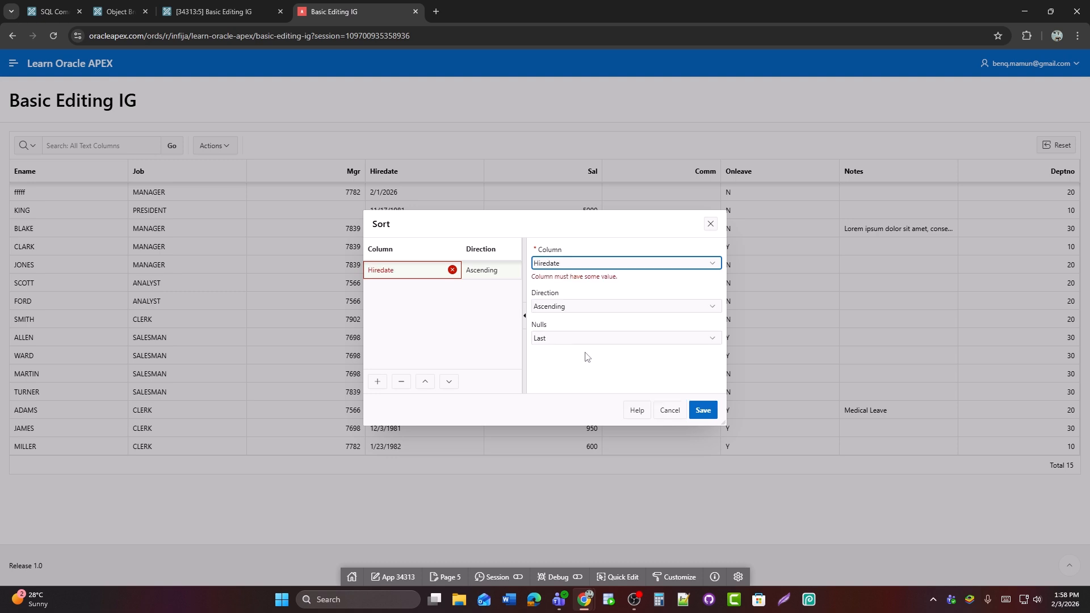
{"action": "left_click", "coordinate": [699, 410]}
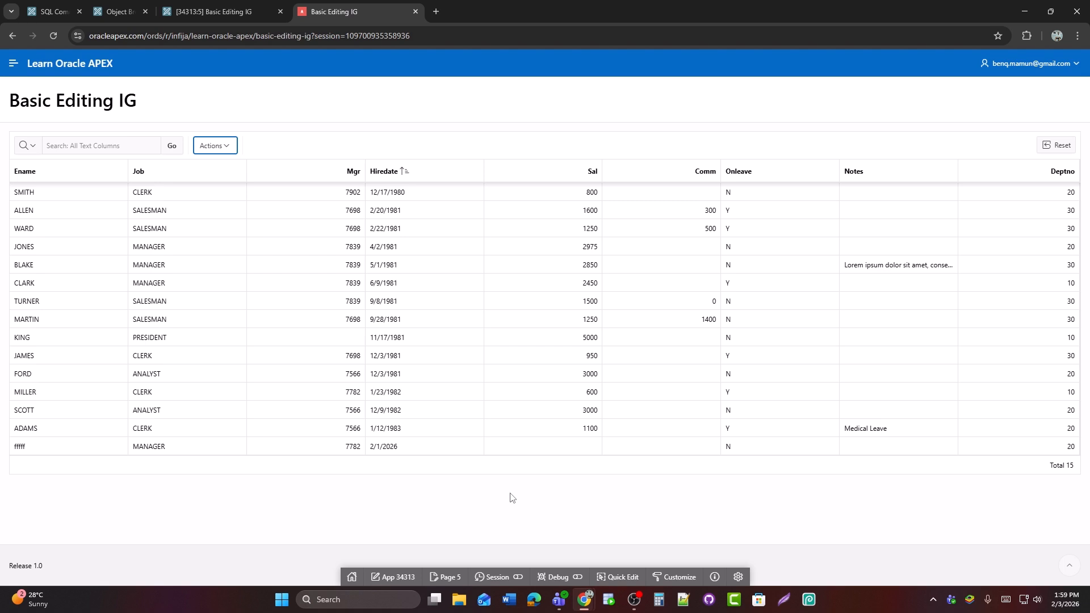
Add an ascending control break on the Job column with nulls last and save it
{"action": "left_click", "coordinate": [212, 143]}
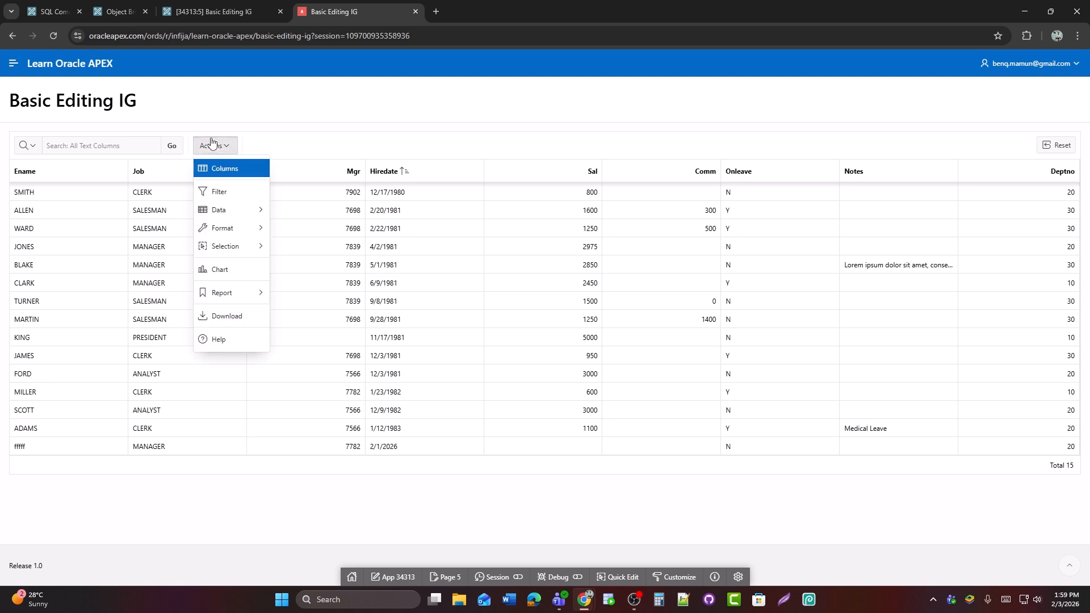
{"action": "left_click", "coordinate": [232, 229]}
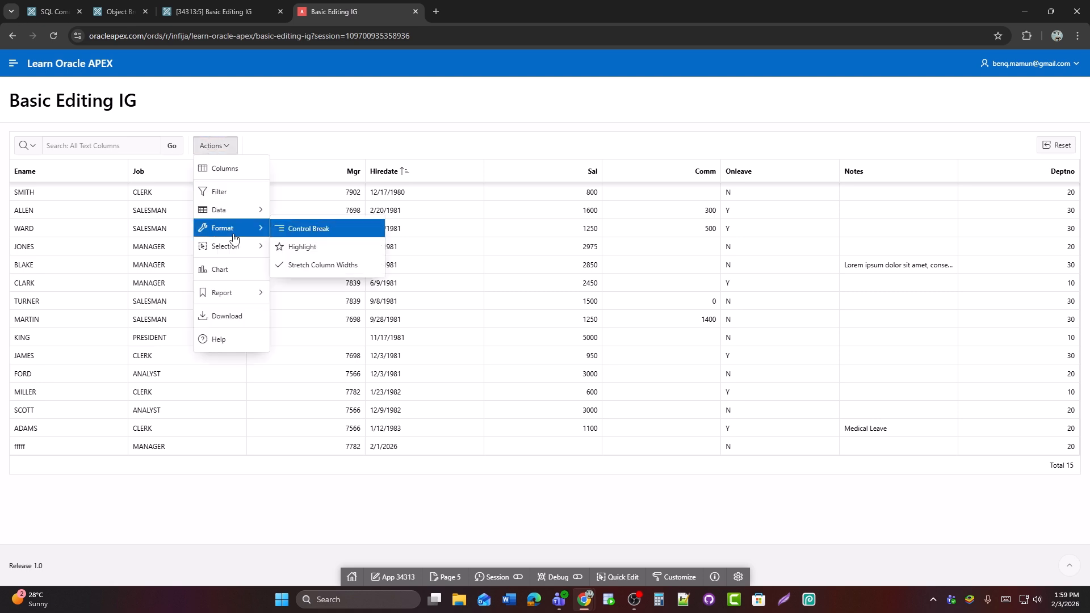
{"action": "left_click", "coordinate": [303, 229]}
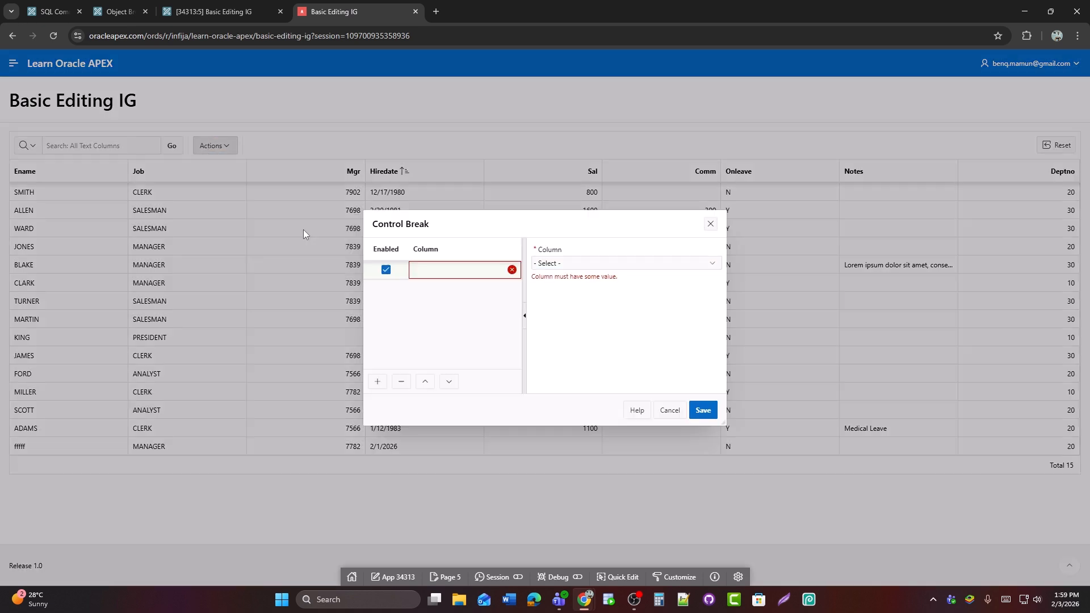
{"action": "left_click", "coordinate": [596, 264]}
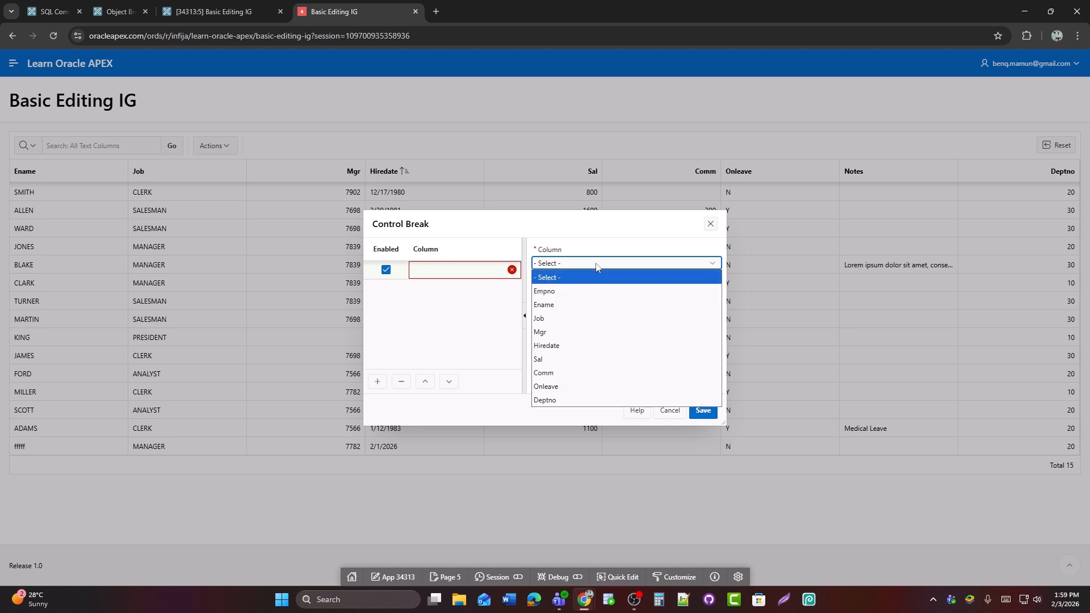
{"action": "left_click", "coordinate": [588, 317]}
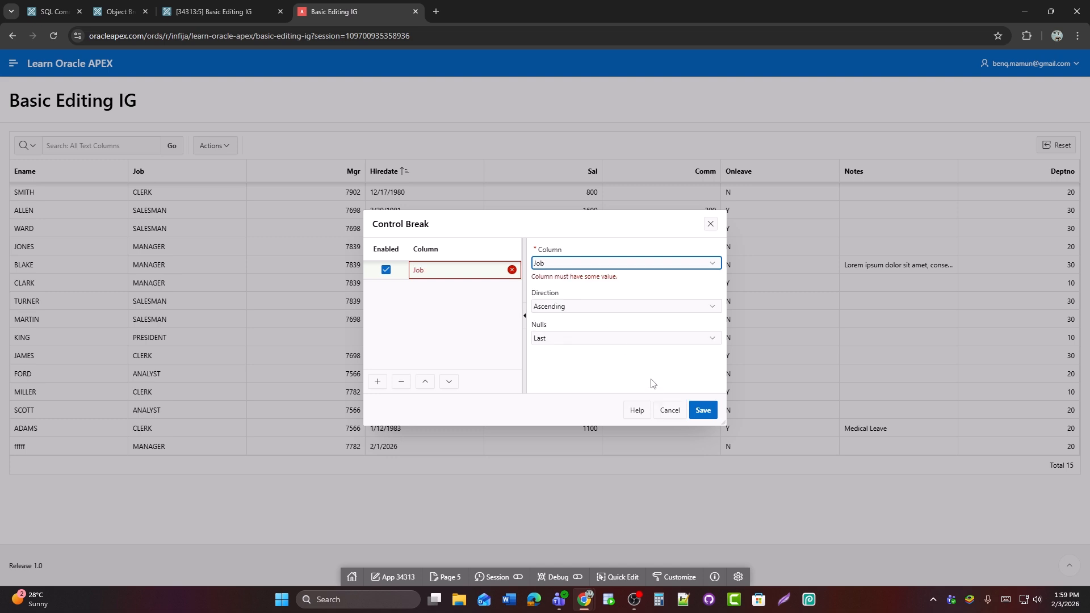
{"action": "left_click", "coordinate": [694, 407]}
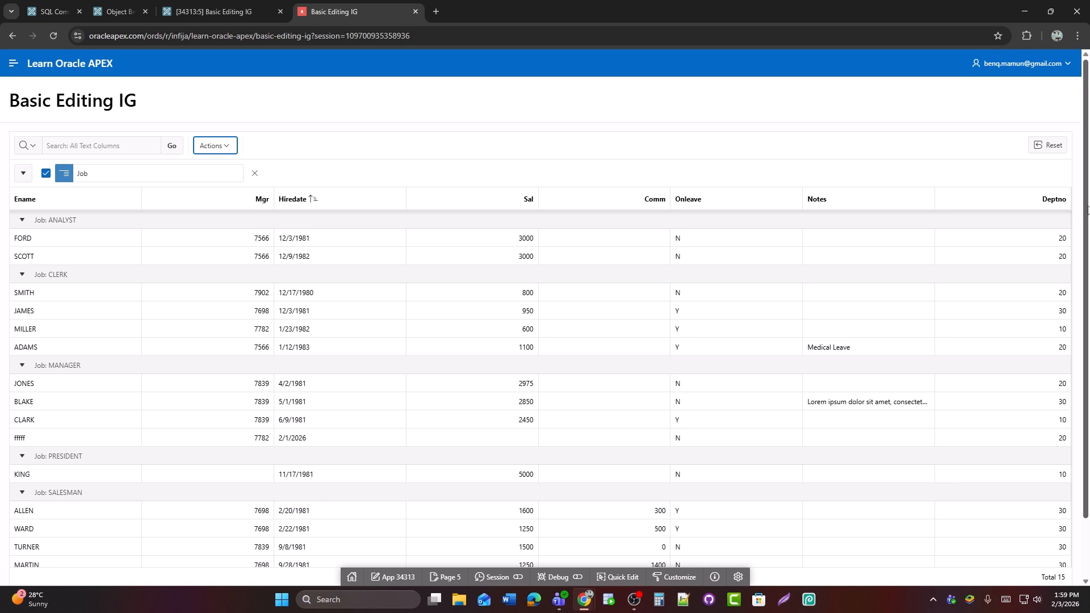
Collapse all the Job groups in the grid, from ANALYST to SALESMAN
{"action": "scroll", "coordinate": [1087, 210], "scroll_direction": "down", "scroll_amount": 1}
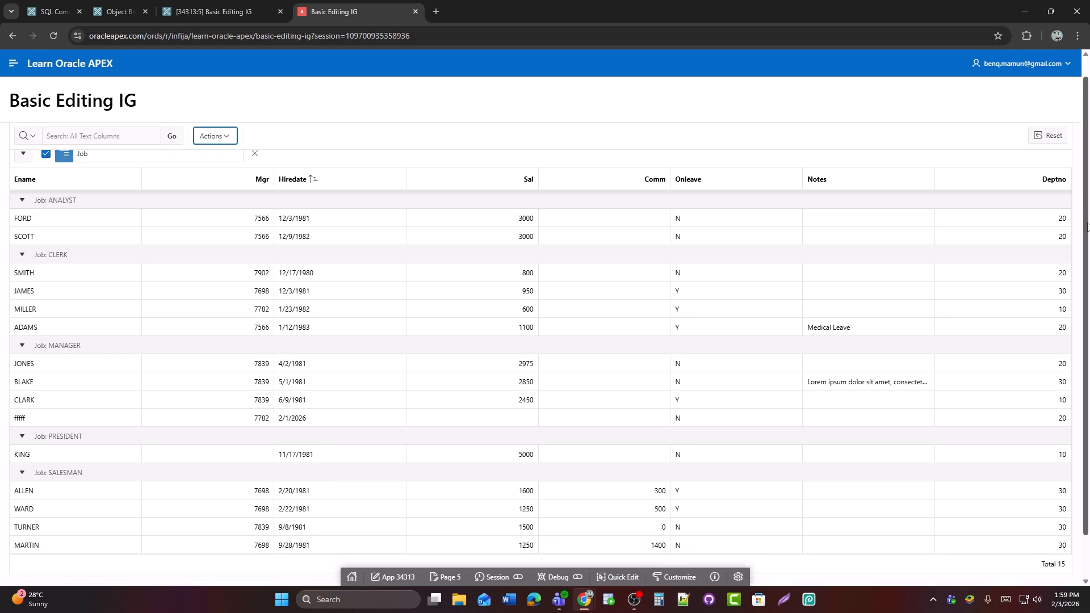
{"action": "left_click", "coordinate": [22, 255]}
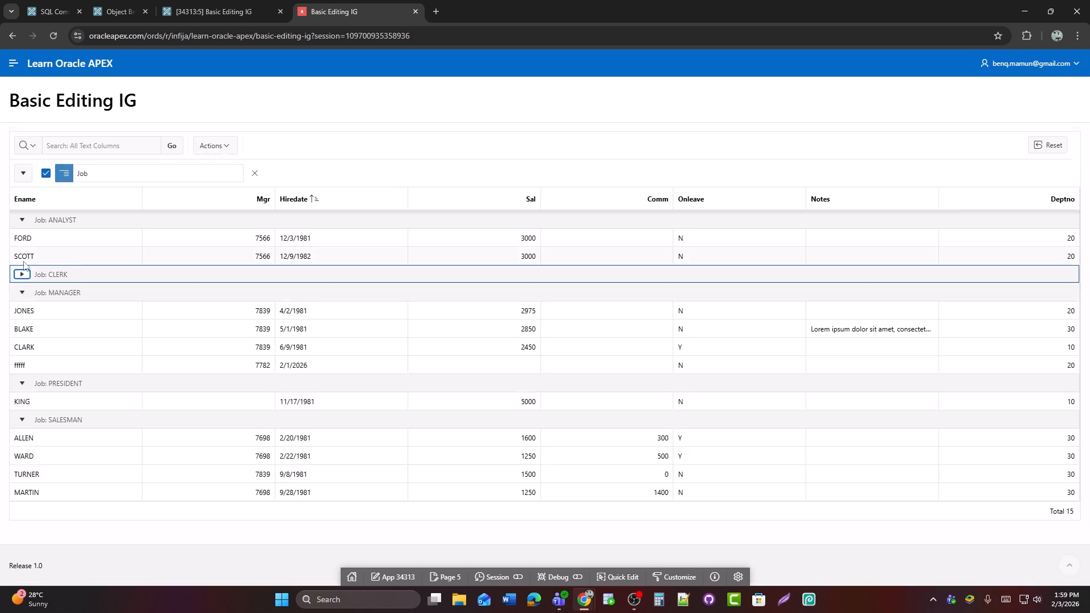
{"action": "left_click", "coordinate": [22, 293]}
{"action": "left_click", "coordinate": [22, 311]}
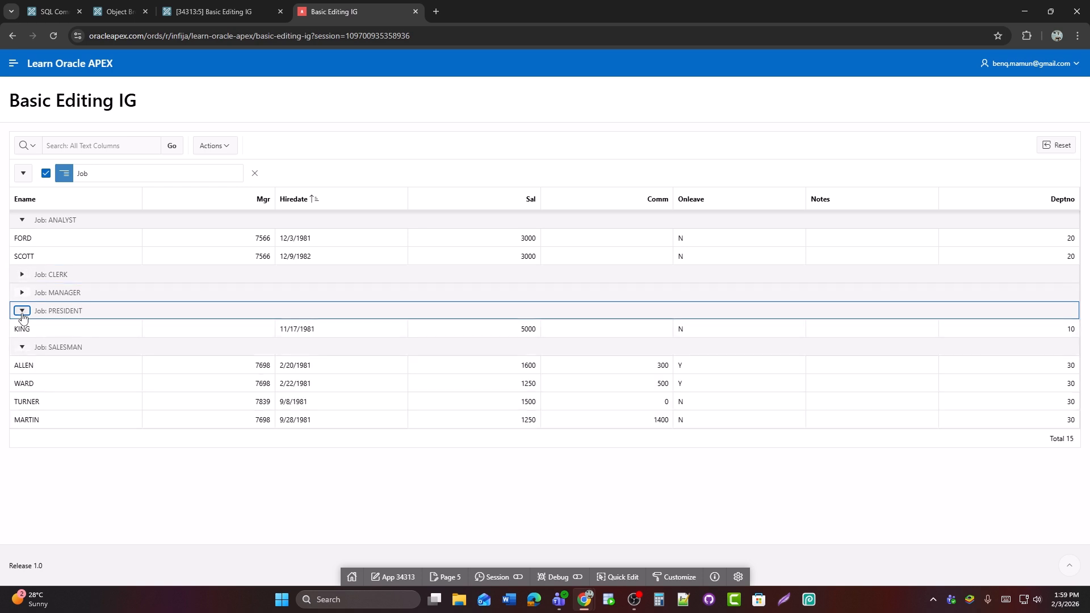
{"action": "left_click", "coordinate": [22, 329]}
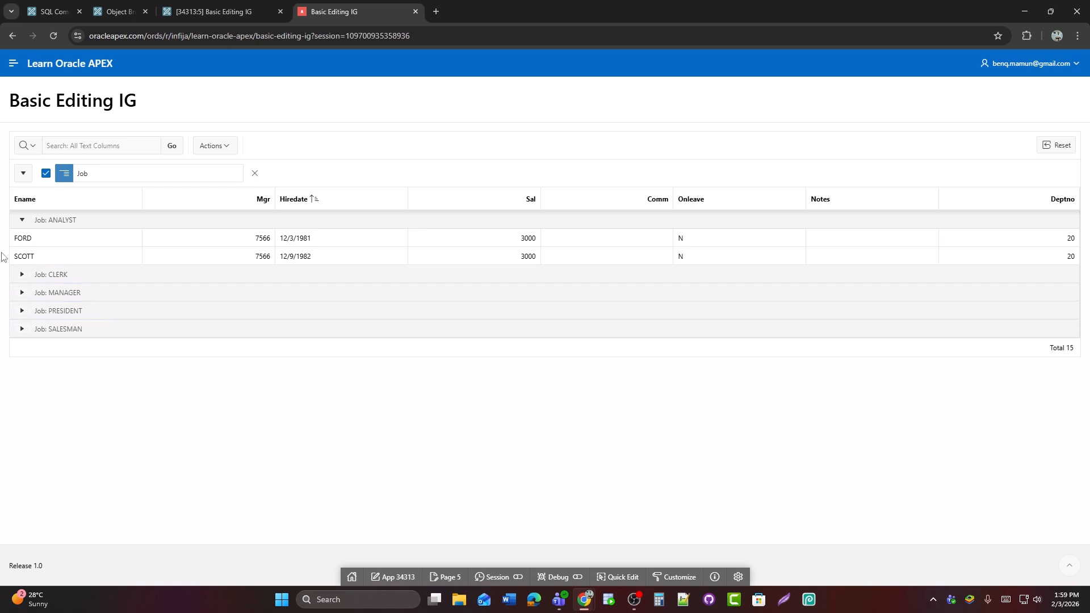
{"action": "left_click", "coordinate": [21, 222]}
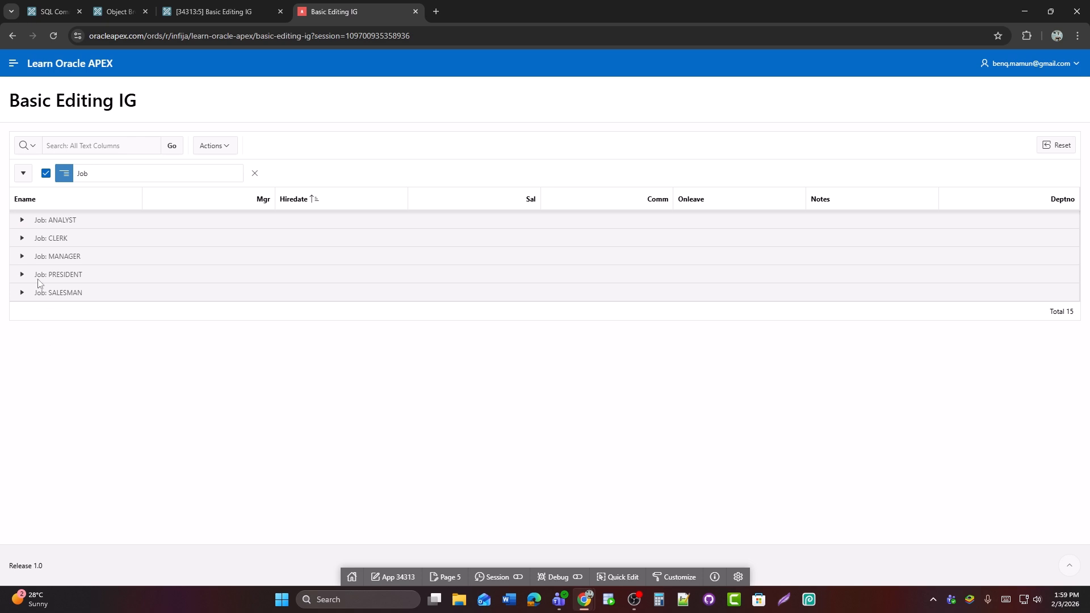
Expand and collapse the CLERK group, and expand the MANAGER and SALESMAN groups to view their rows
{"action": "left_click", "coordinate": [23, 239]}
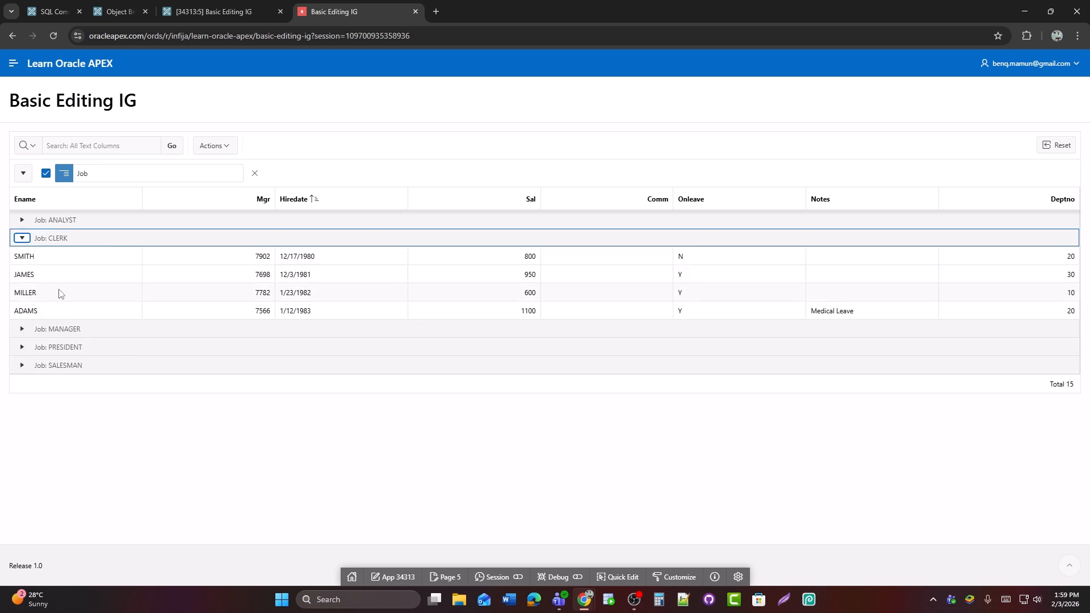
{"action": "left_click", "coordinate": [22, 239]}
{"action": "left_click", "coordinate": [22, 256]}
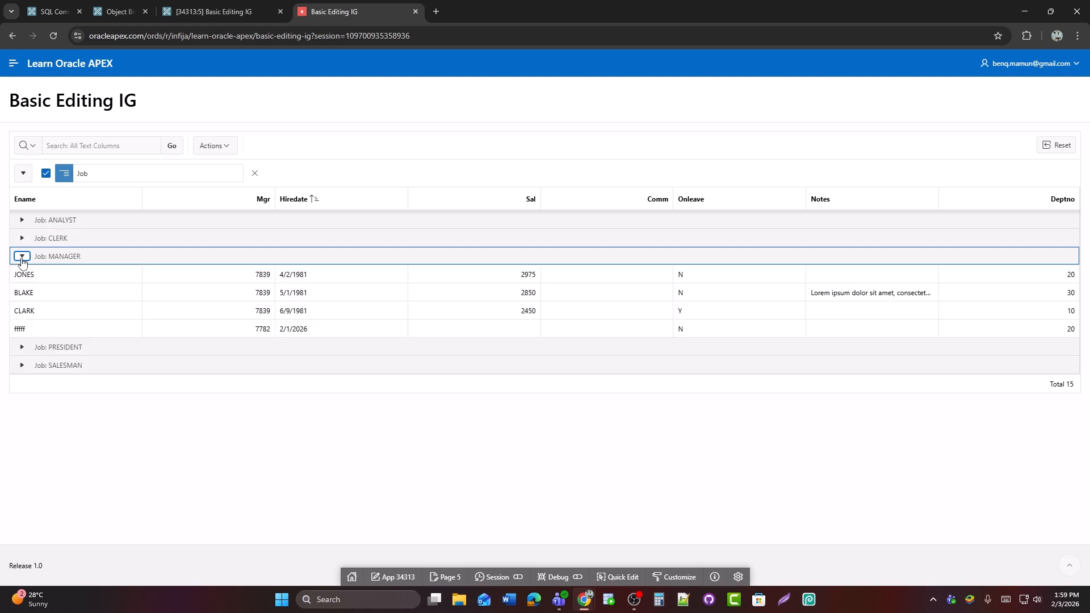
{"action": "left_click", "coordinate": [22, 365]}
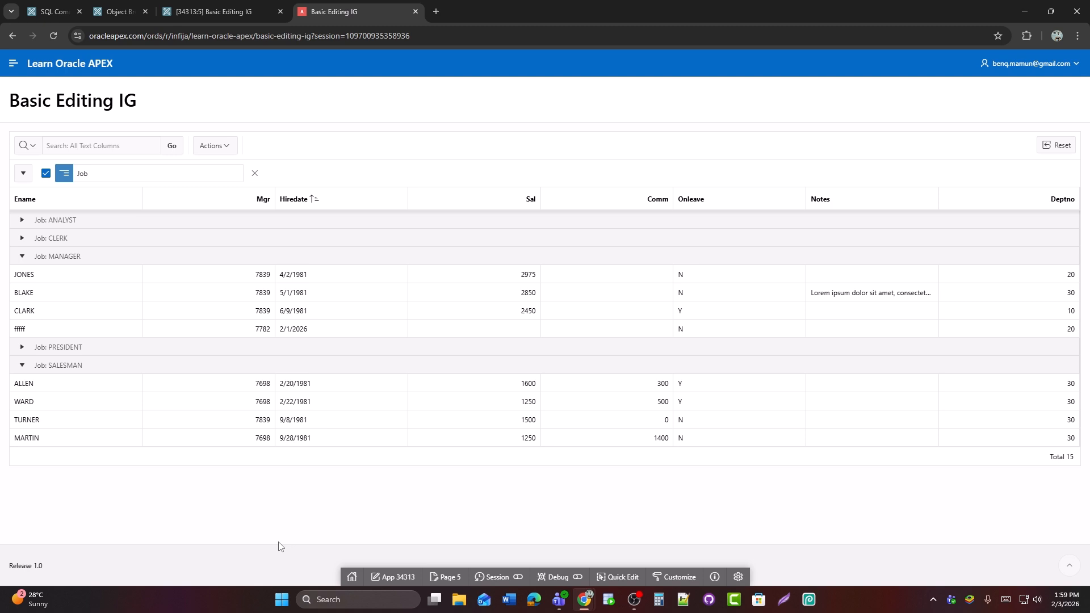
Open the Job control break's settings, cancel without changes, and remove the control break from the grid
{"action": "left_click", "coordinate": [107, 174]}
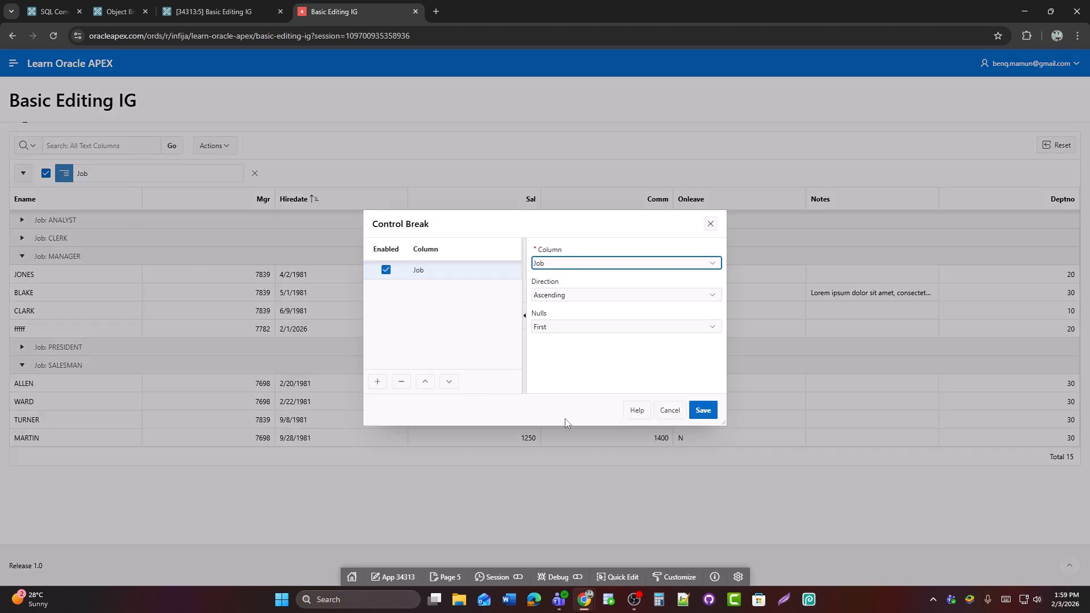
{"action": "left_click", "coordinate": [670, 410]}
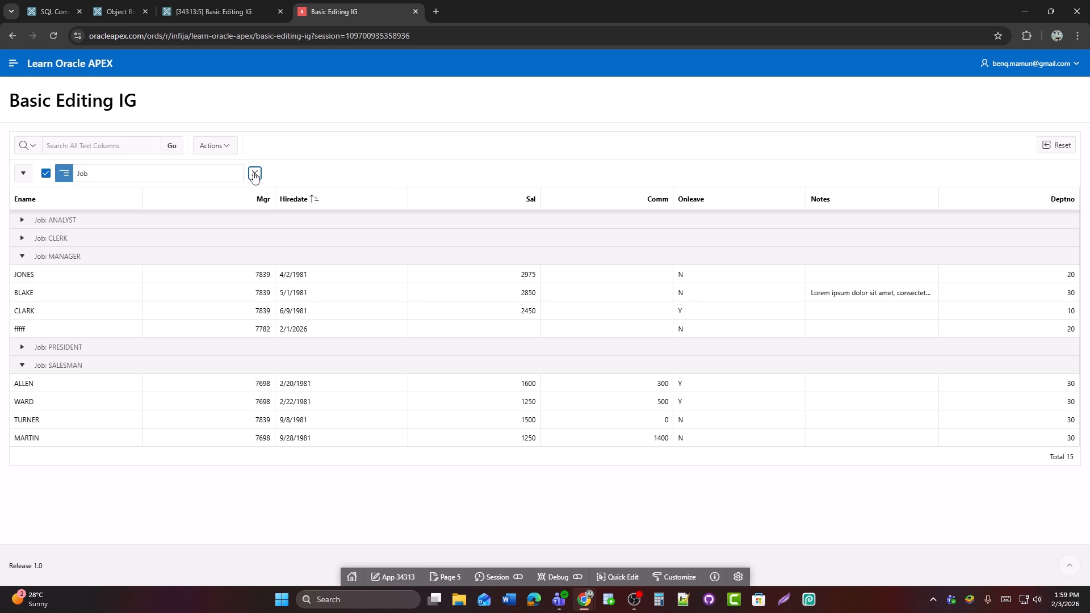
{"action": "left_click", "coordinate": [254, 175]}
Create a row highlight named Manager with condition type Row and the search text Manager, and save it
{"action": "left_click", "coordinate": [221, 150]}
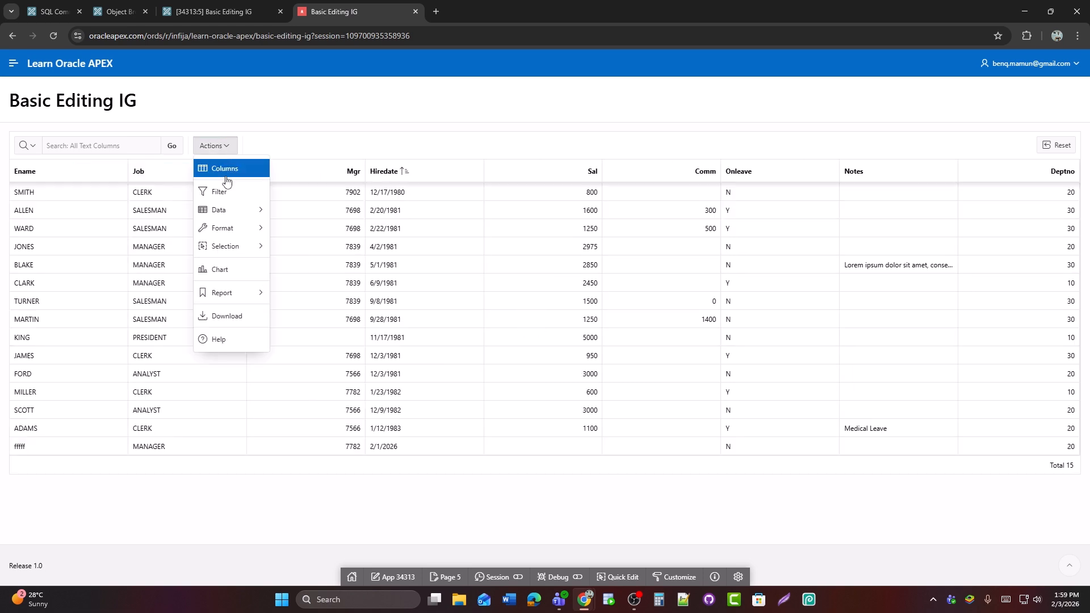
{"action": "left_click", "coordinate": [241, 233]}
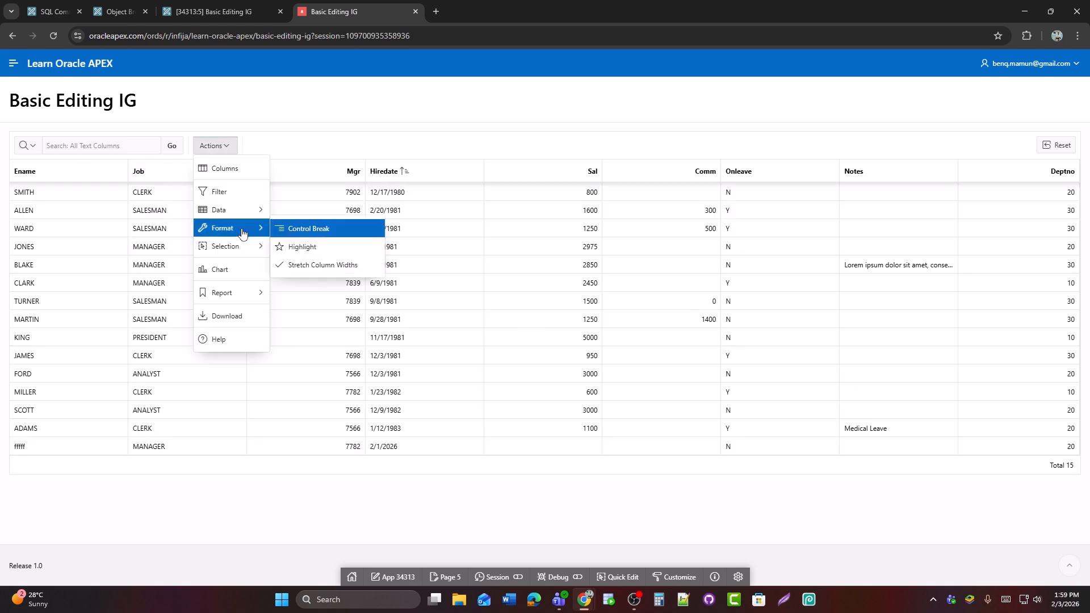
{"action": "left_click", "coordinate": [340, 256]}
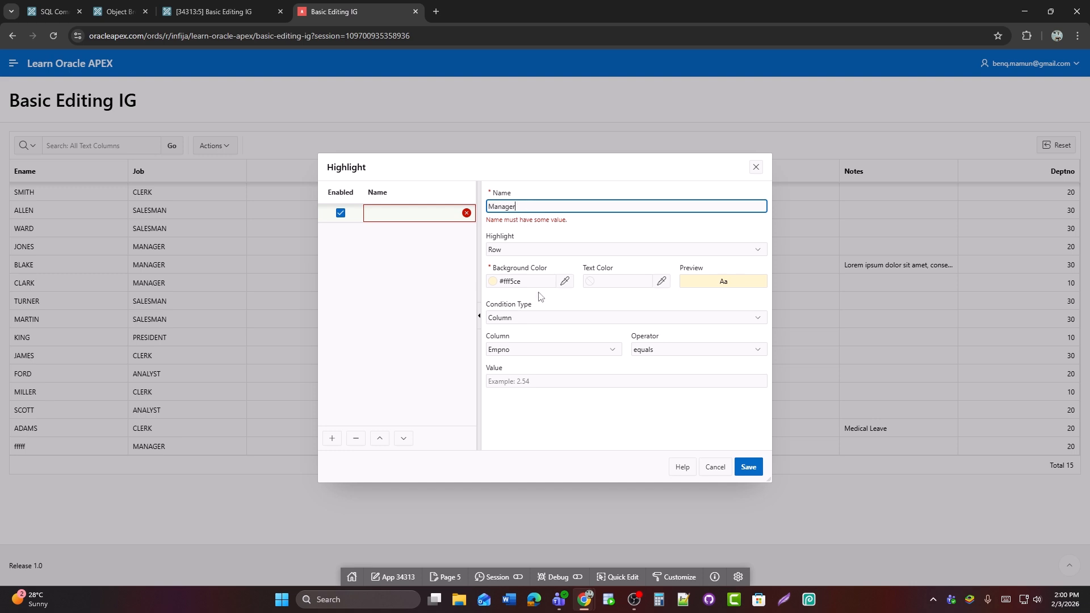
{"action": "left_click", "coordinate": [540, 318]}
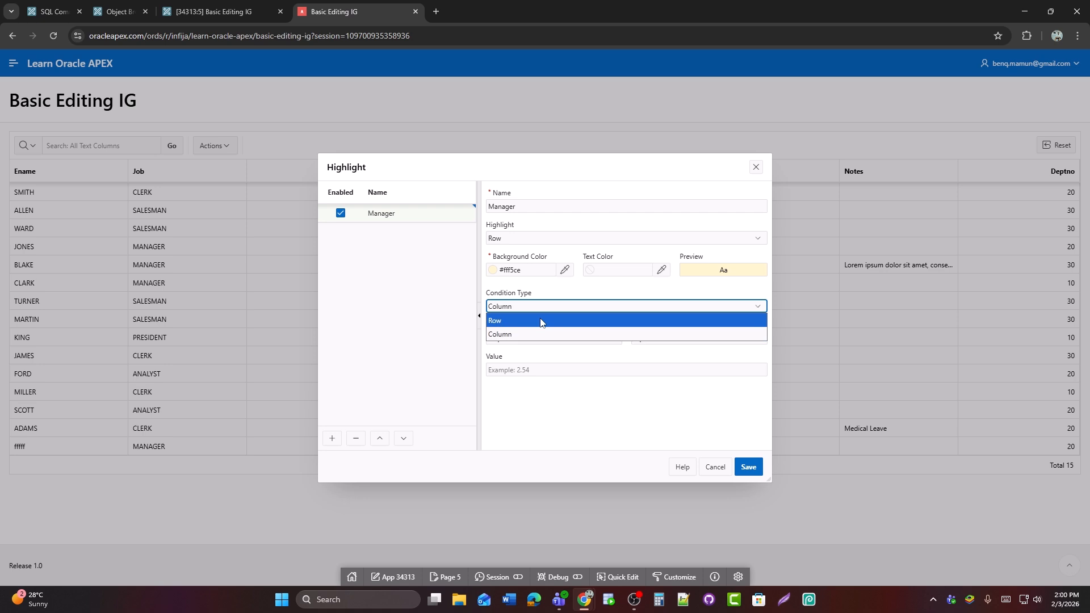
{"action": "left_click", "coordinate": [523, 321]}
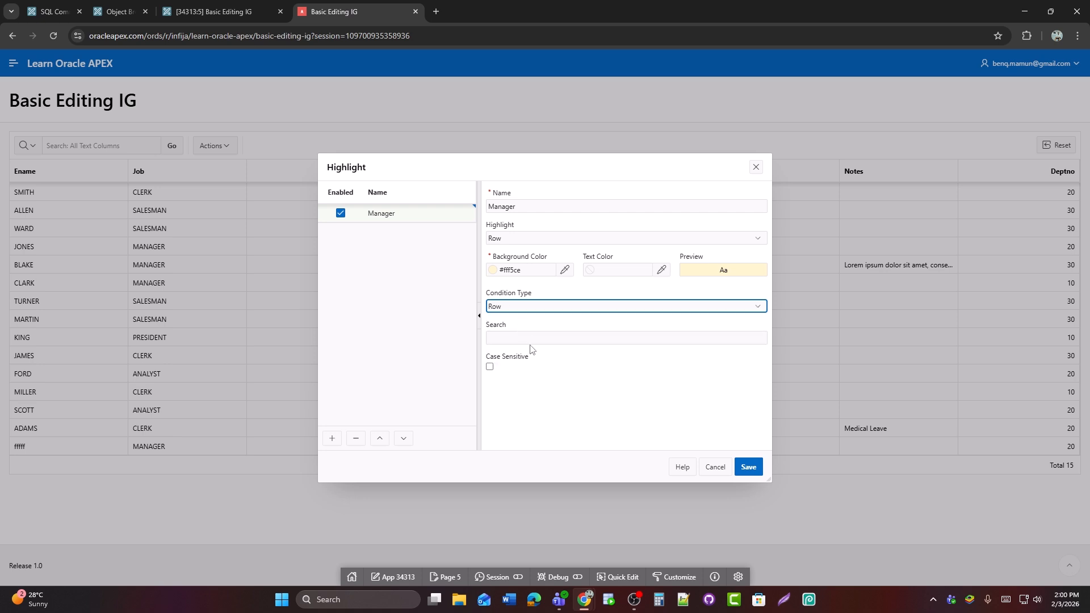
{"action": "left_click", "coordinate": [591, 338]}
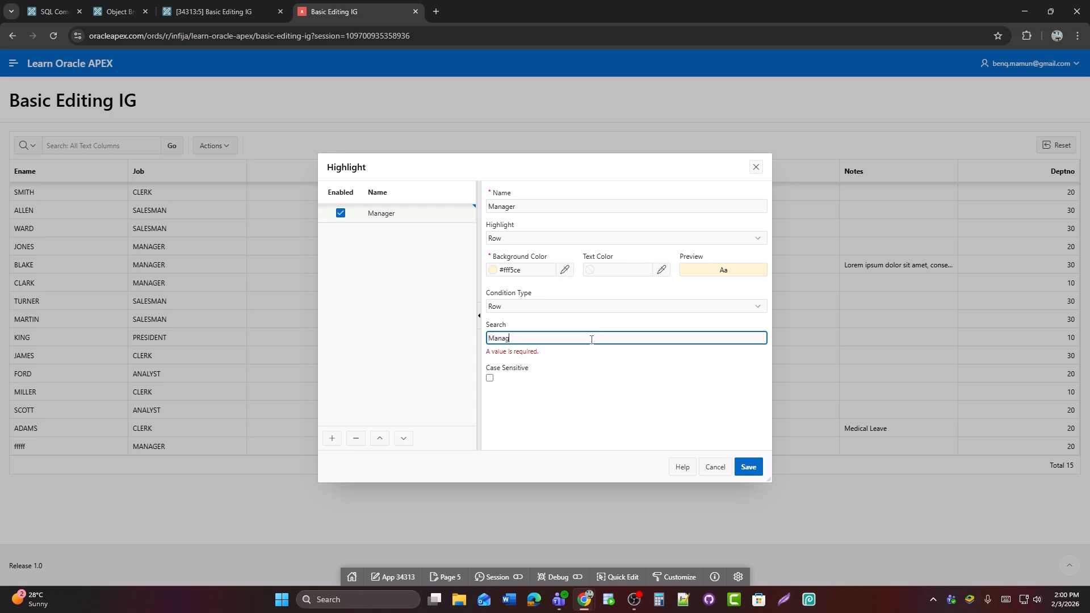
{"action": "left_click", "coordinate": [748, 467]}
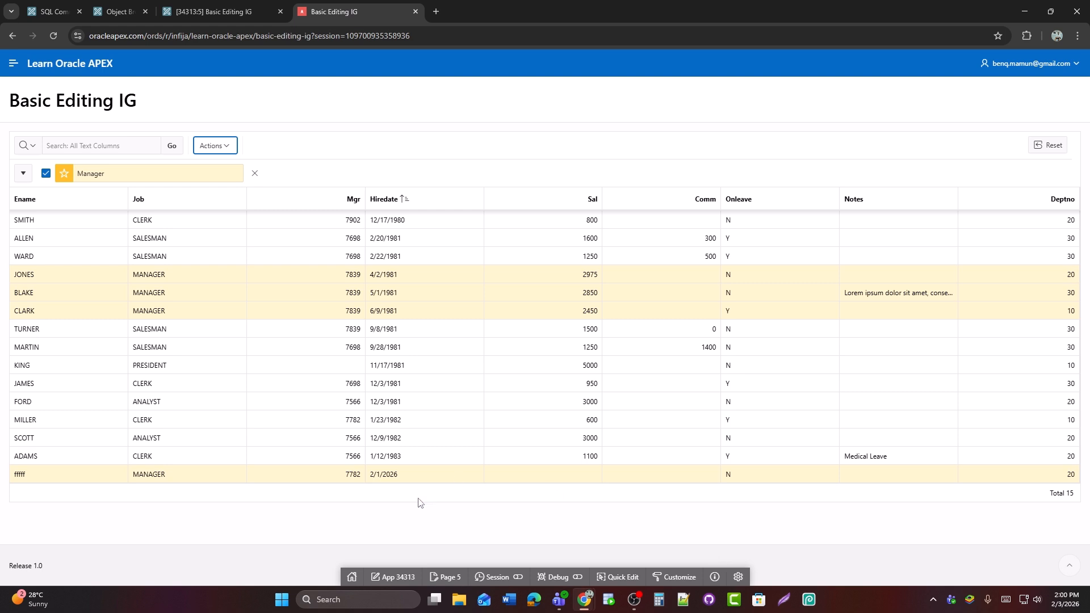
Change the Manager highlight's condition type to Column, with Job equals CLERK as the condition, and save it
{"action": "left_click", "coordinate": [123, 174]}
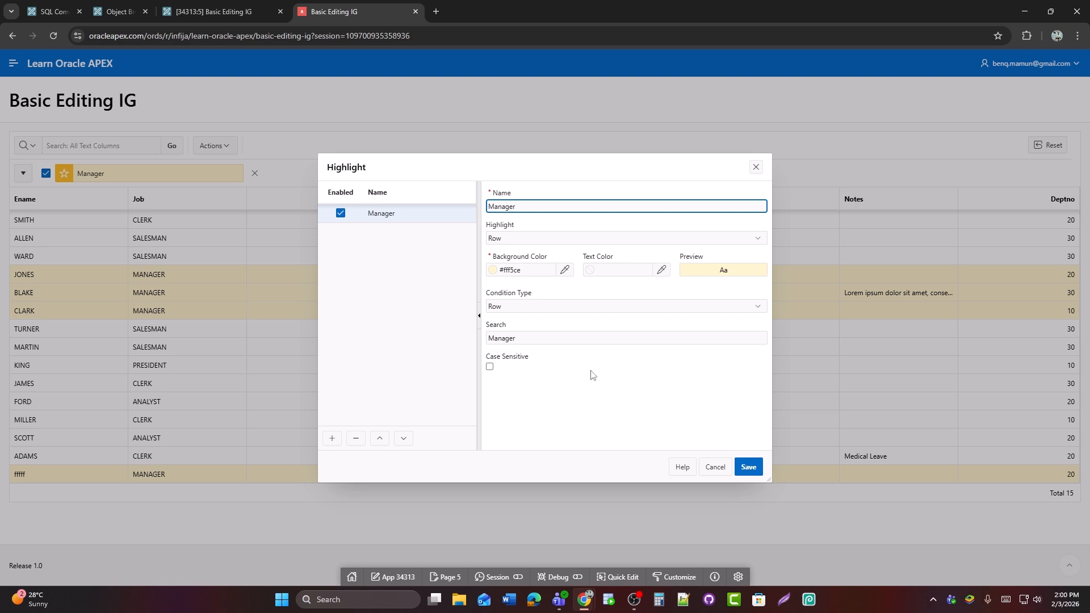
{"action": "left_click", "coordinate": [506, 307]}
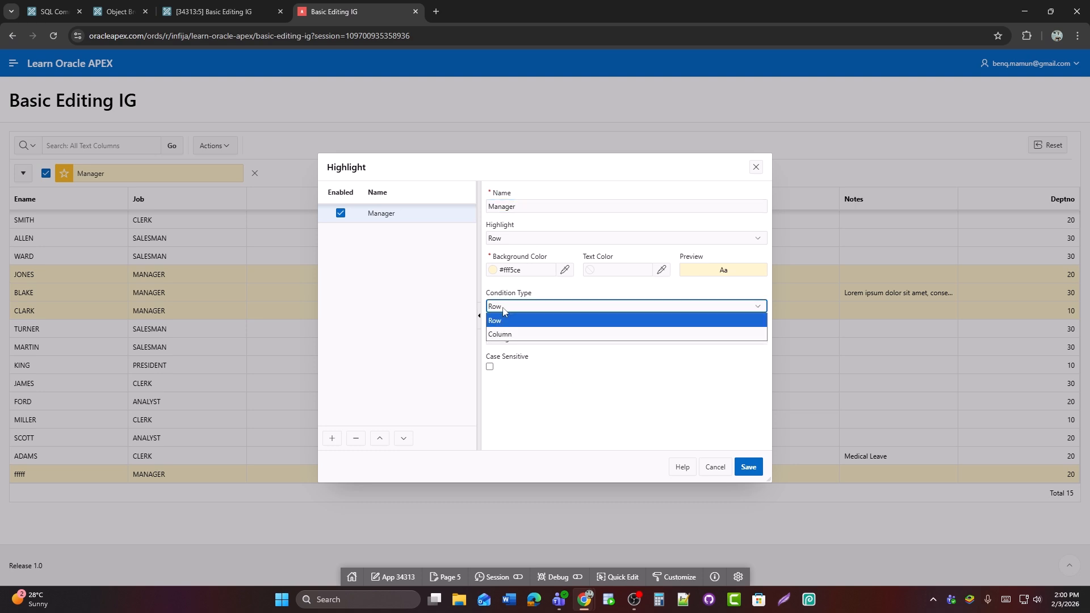
{"action": "left_click", "coordinate": [506, 332]}
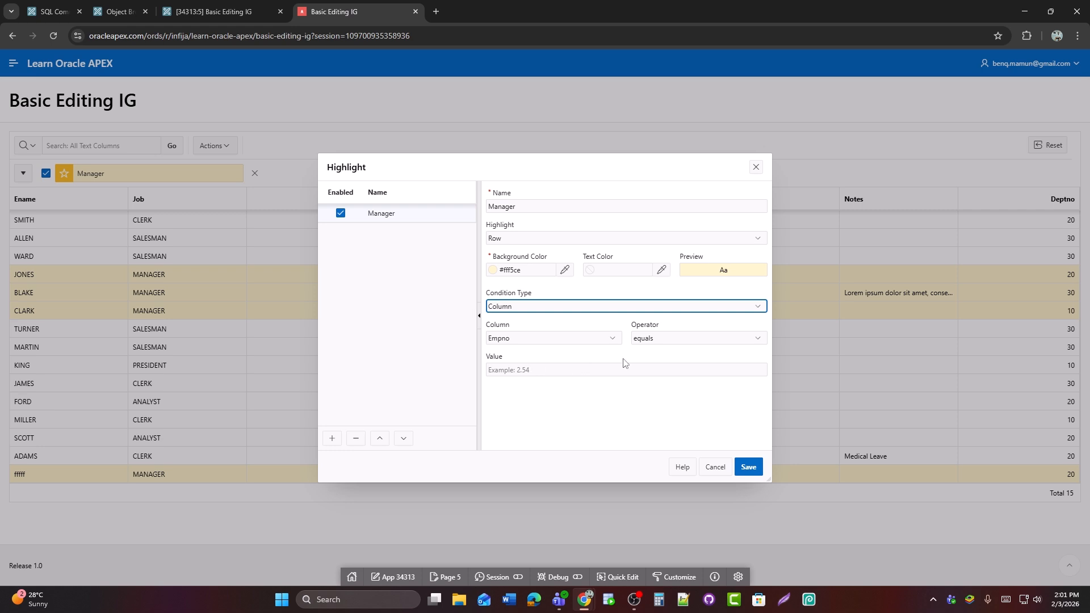
{"action": "left_click", "coordinate": [521, 339]}
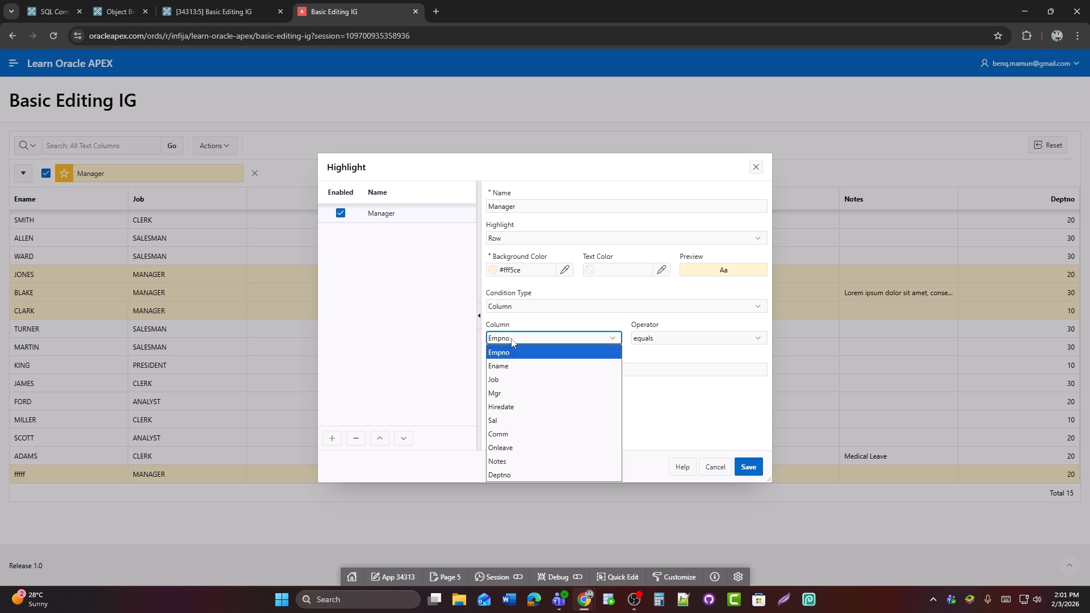
{"action": "left_click", "coordinate": [508, 381]}
{"action": "left_click", "coordinate": [647, 369]}
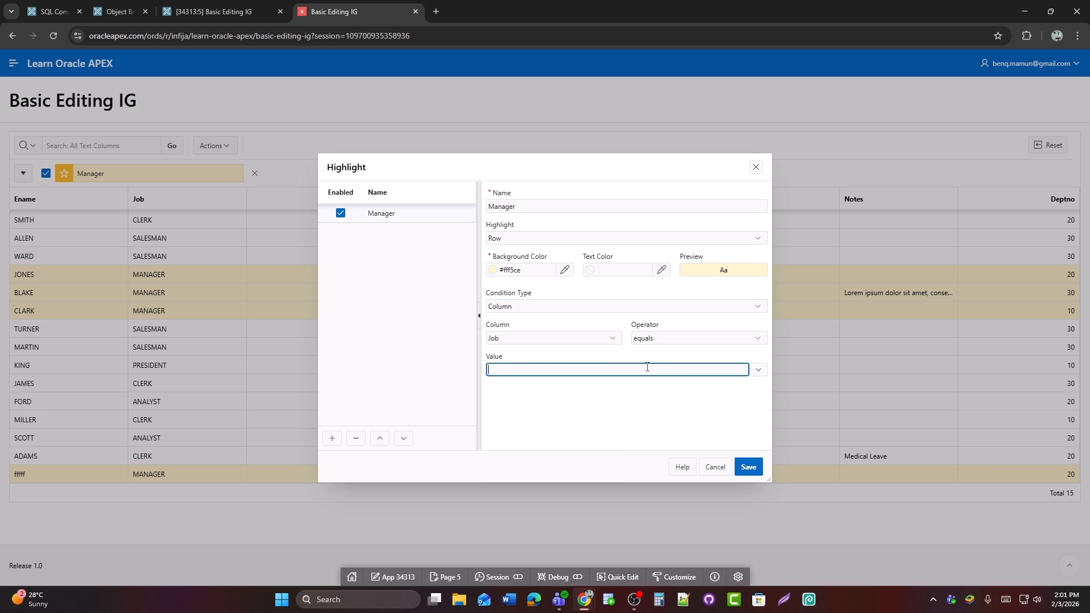
{"action": "left_click", "coordinate": [759, 371]}
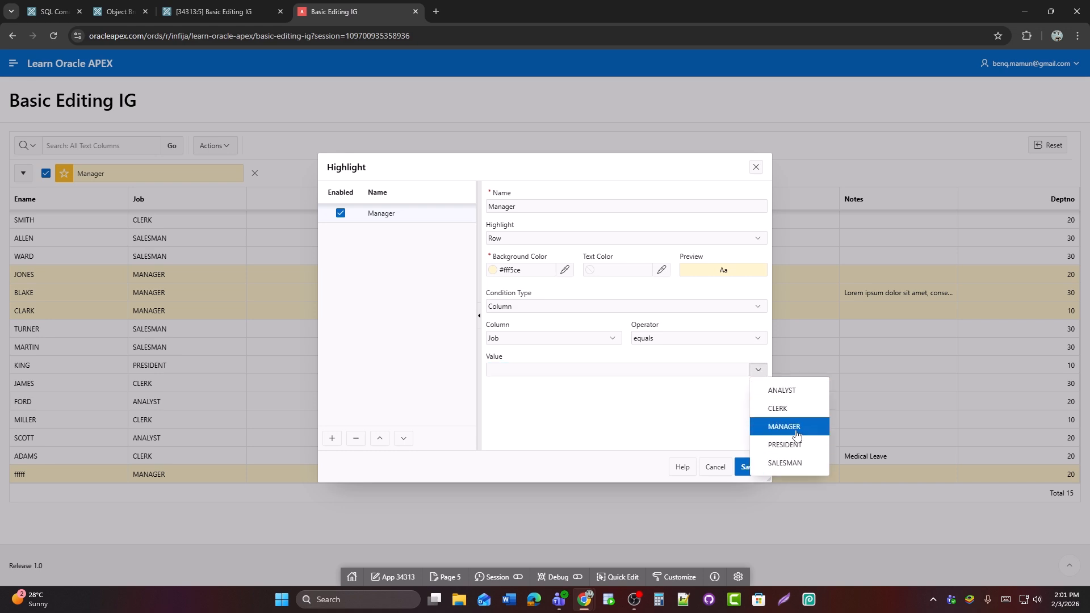
{"action": "left_click", "coordinate": [797, 432]}
{"action": "left_click", "coordinate": [757, 371]}
{"action": "left_click", "coordinate": [779, 406]}
{"action": "left_click", "coordinate": [745, 466]}
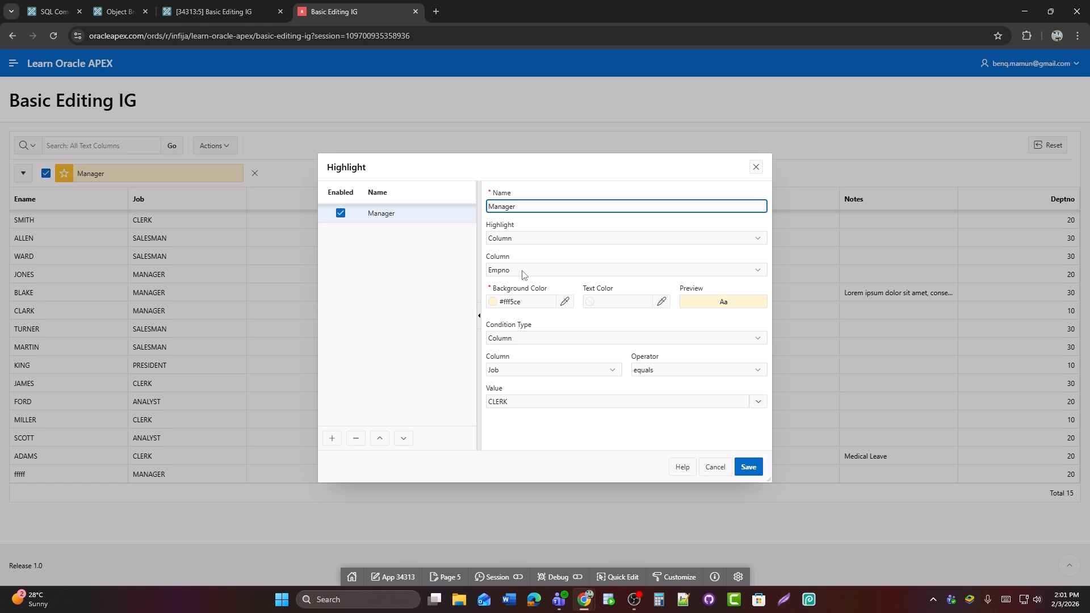
Set the Manager column highlight to apply to the Job column and save it
{"action": "left_click", "coordinate": [522, 270]}
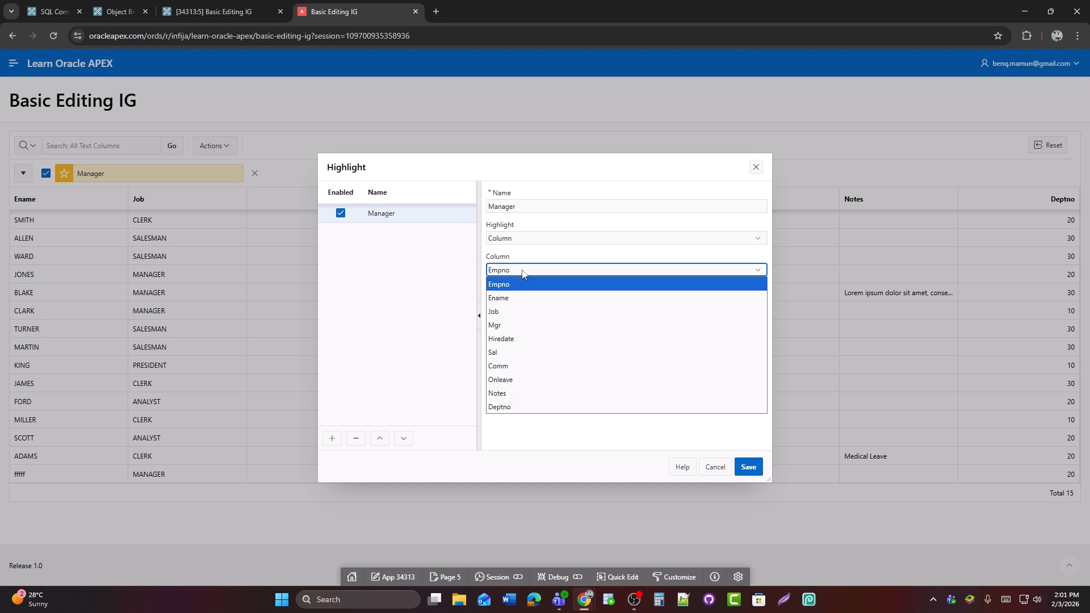
{"action": "left_click", "coordinate": [520, 312]}
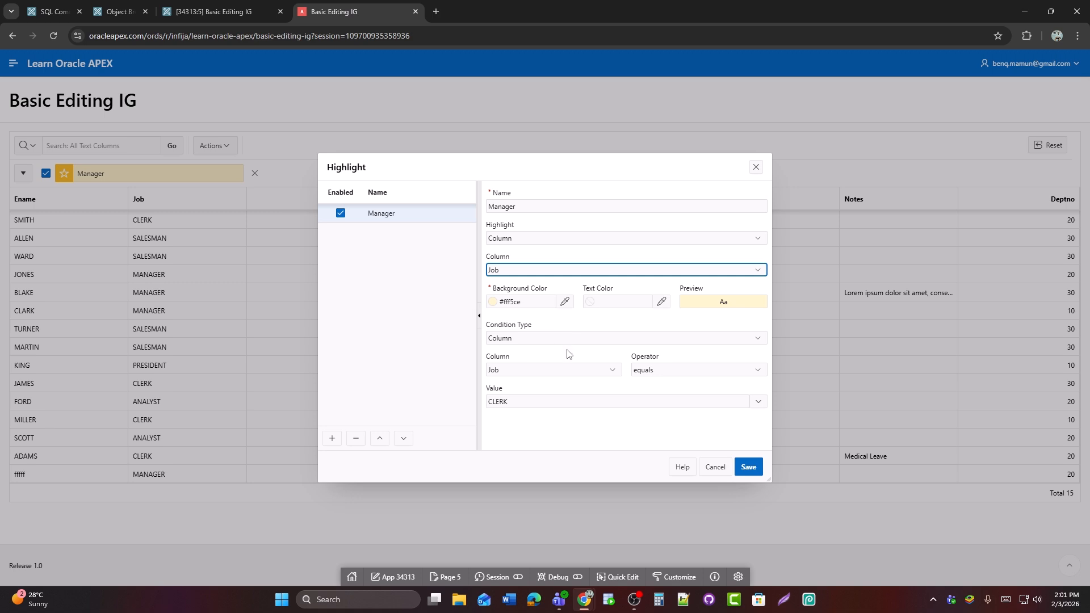
{"action": "left_click", "coordinate": [748, 467]}
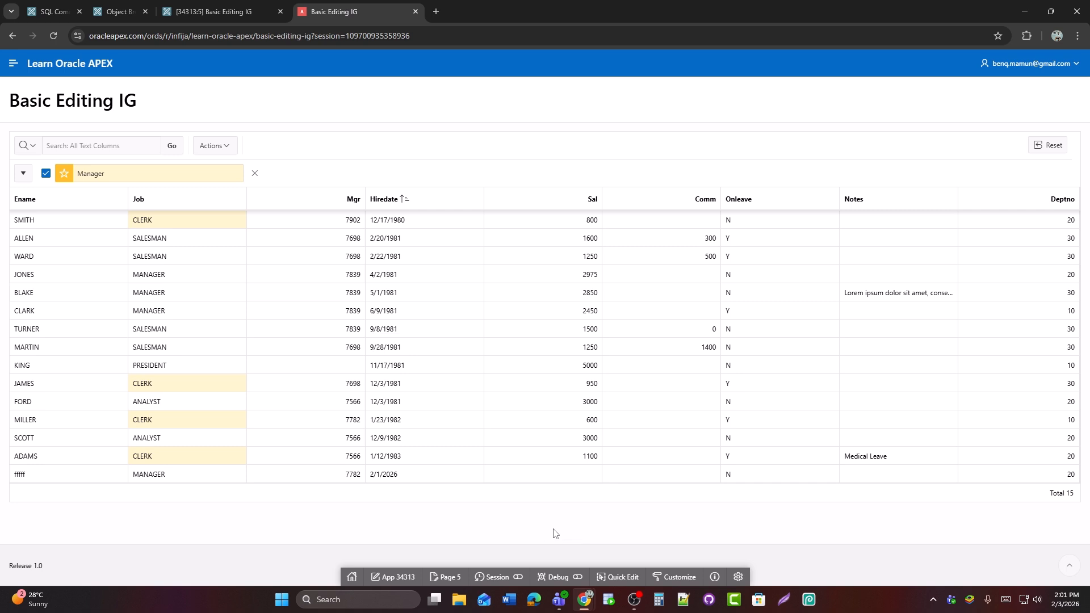
Change the Manager highlight's condition value to MANAGER and save it
{"action": "left_click", "coordinate": [135, 181]}
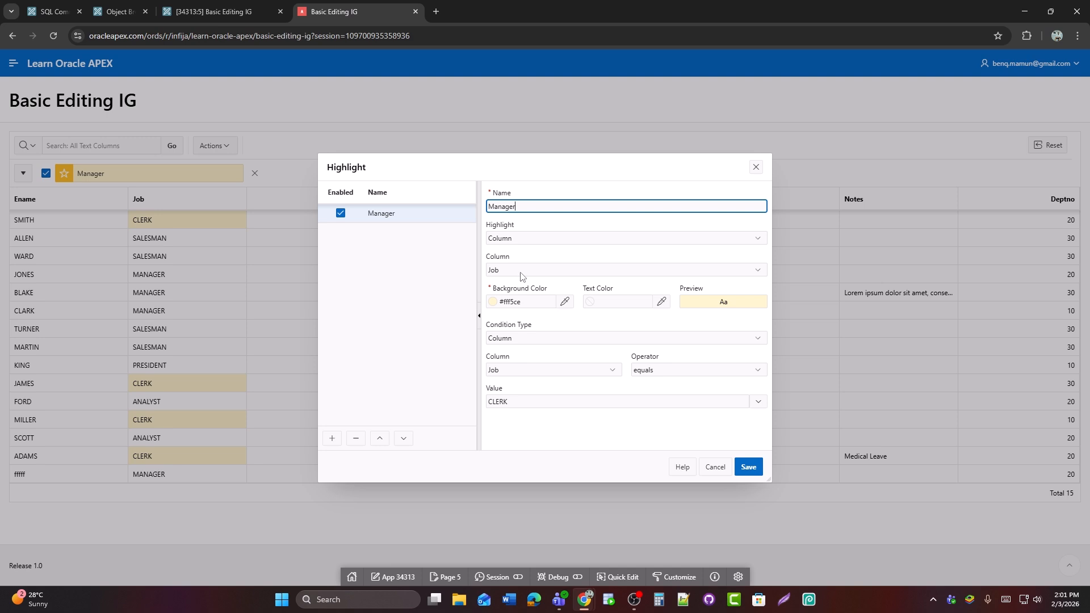
{"action": "left_click", "coordinate": [511, 403]}
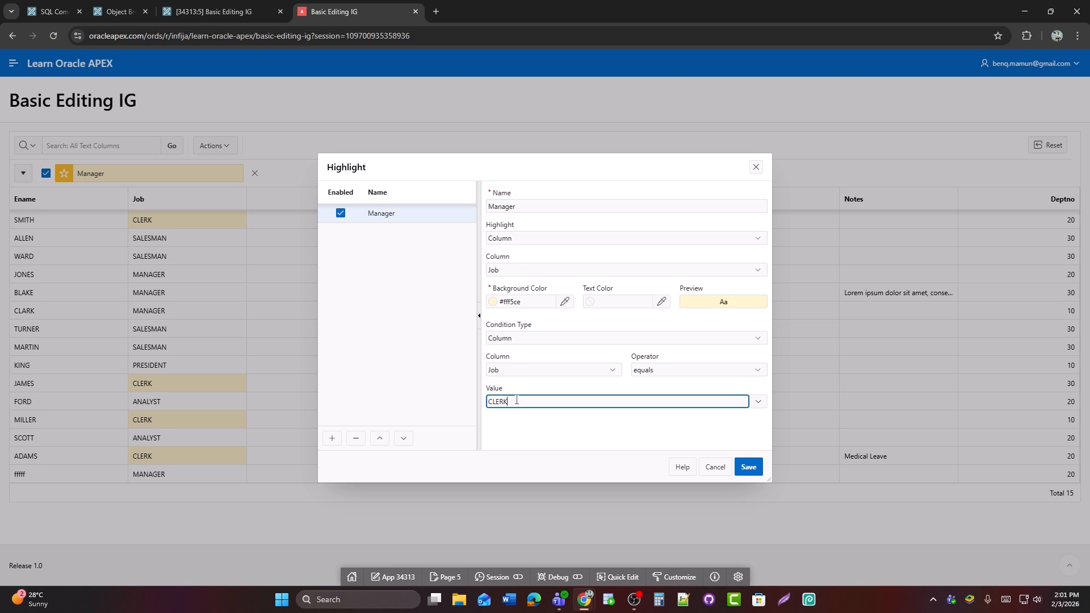
{"action": "left_click", "coordinate": [756, 403]}
{"action": "left_click", "coordinate": [784, 458]}
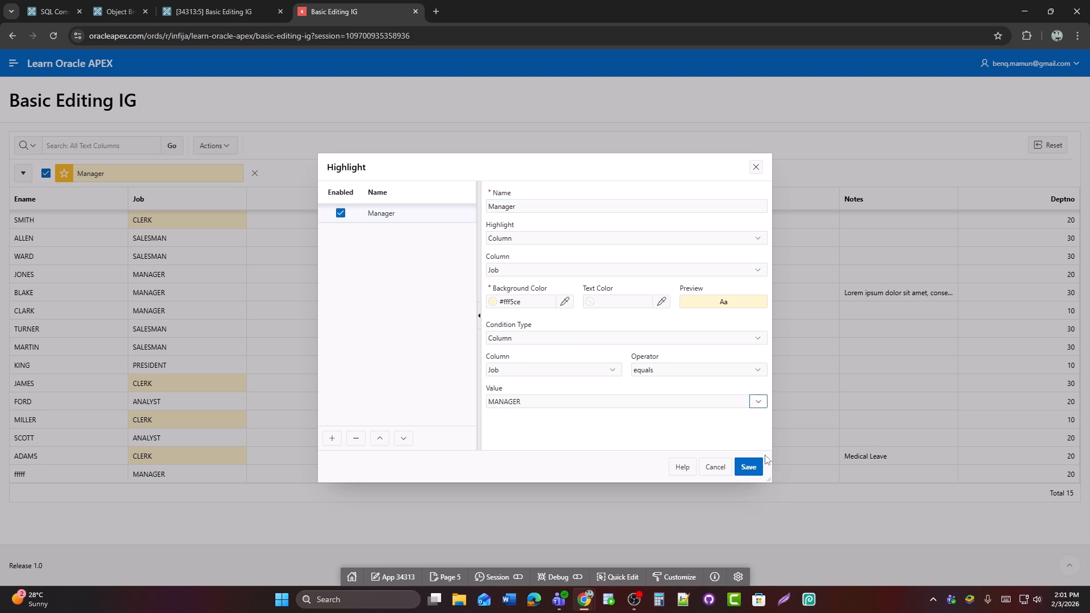
{"action": "left_click", "coordinate": [755, 468]}
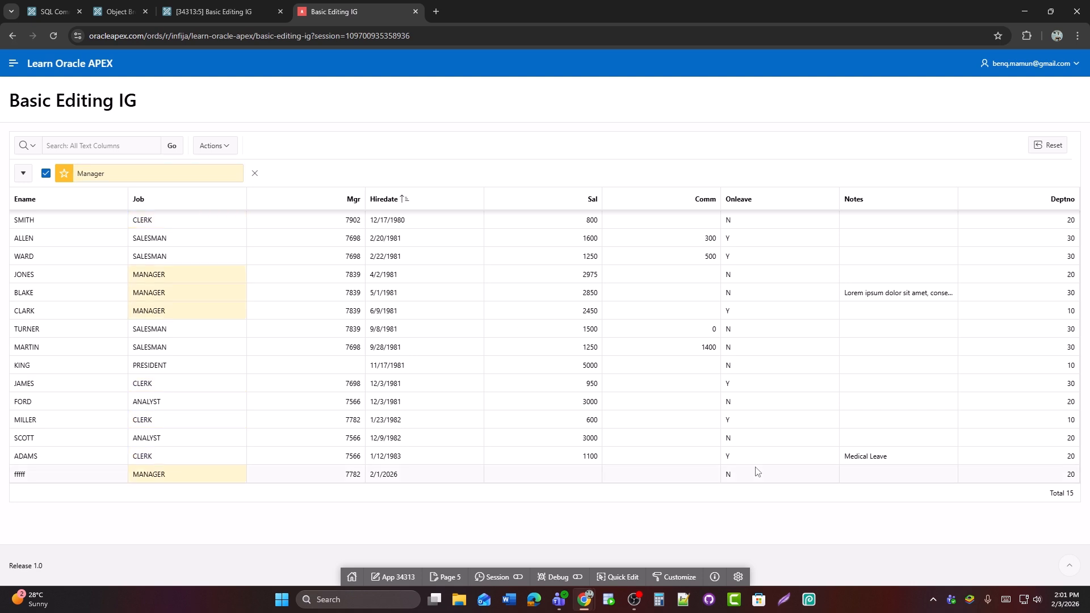
Set the Manager highlight's background color to light green #89f592, save it, and remove the highlight from the grid
{"action": "left_click", "coordinate": [187, 177]}
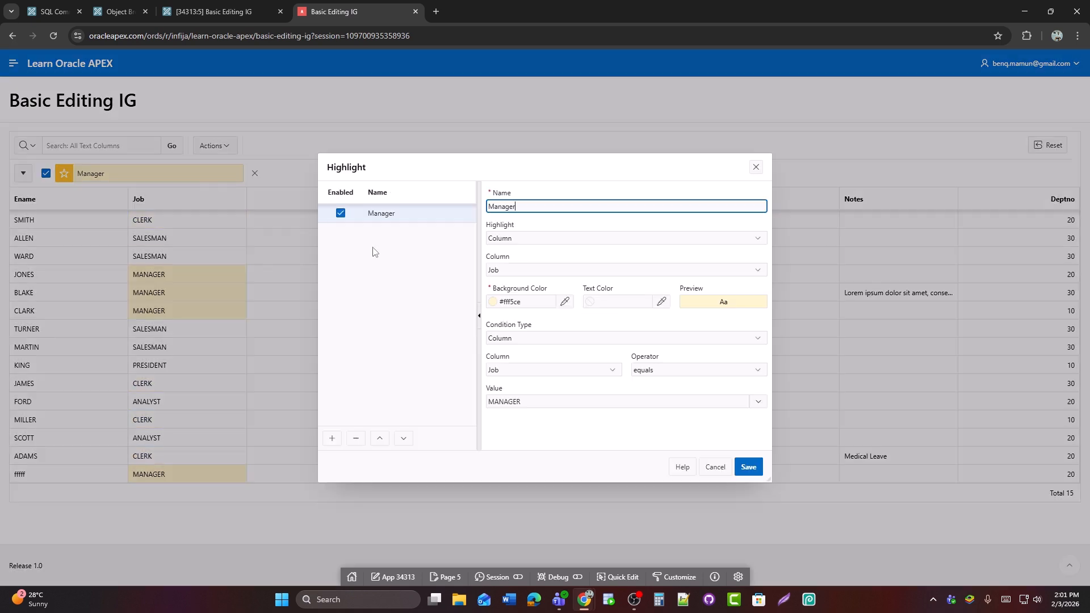
{"action": "left_click", "coordinate": [493, 303]}
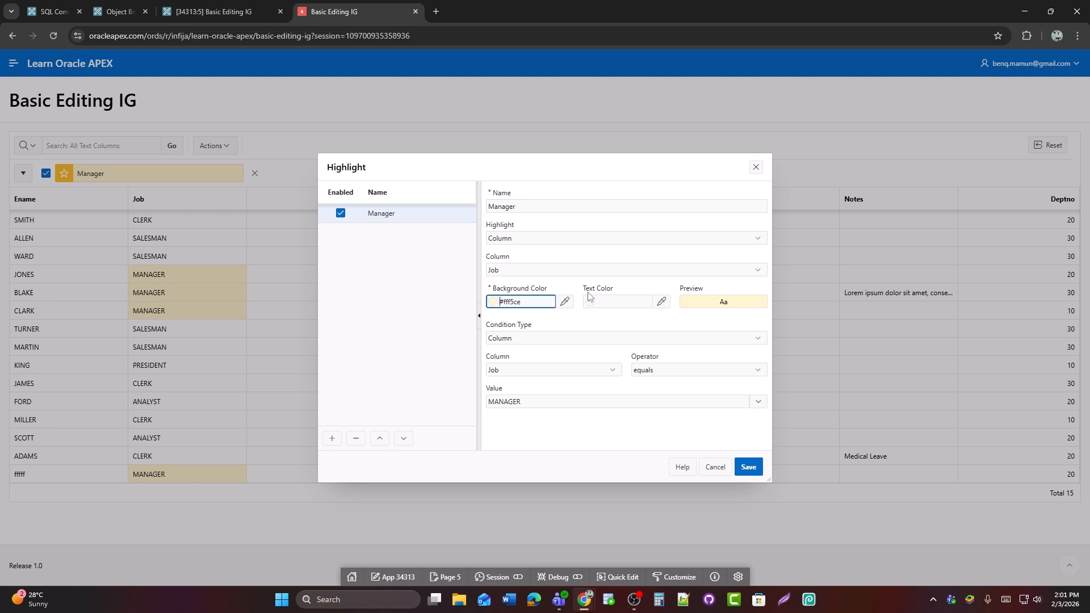
{"action": "left_click", "coordinate": [564, 301]}
{"action": "left_click_drag", "start_coordinate": [640, 436], "coordinate": [641, 407]}
{"action": "left_click_drag", "start_coordinate": [608, 347], "coordinate": [607, 333]}
{"action": "left_click", "coordinate": [612, 352]}
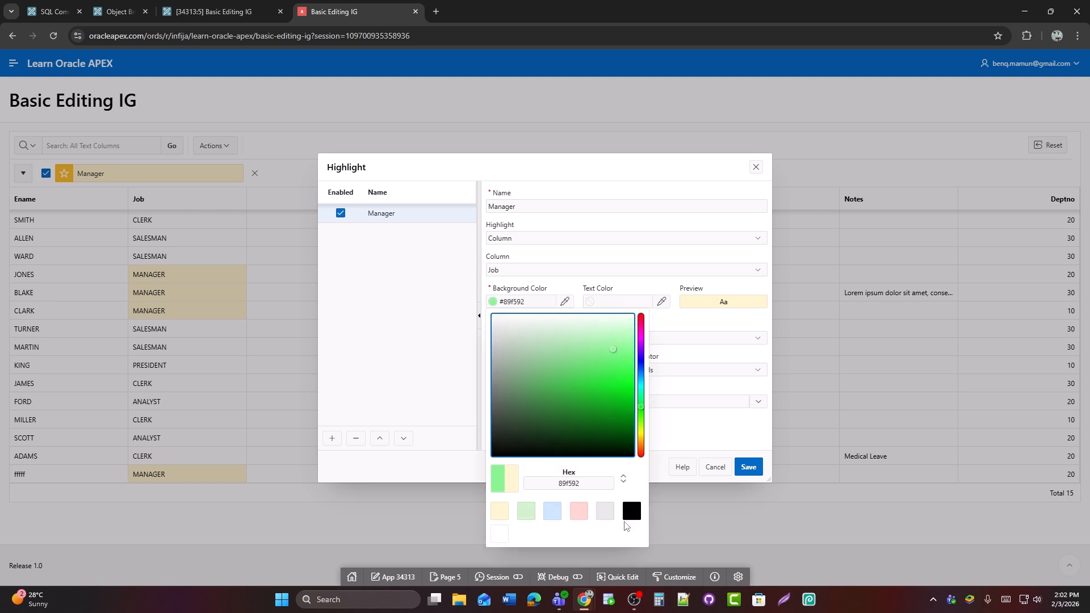
{"action": "left_click", "coordinate": [686, 443]}
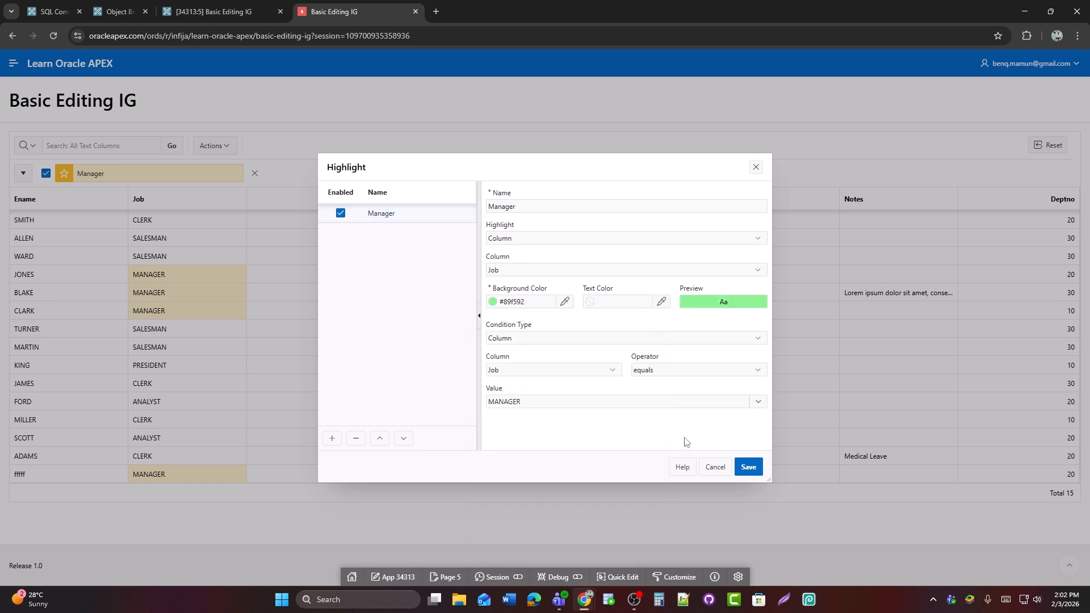
{"action": "left_click", "coordinate": [749, 466]}
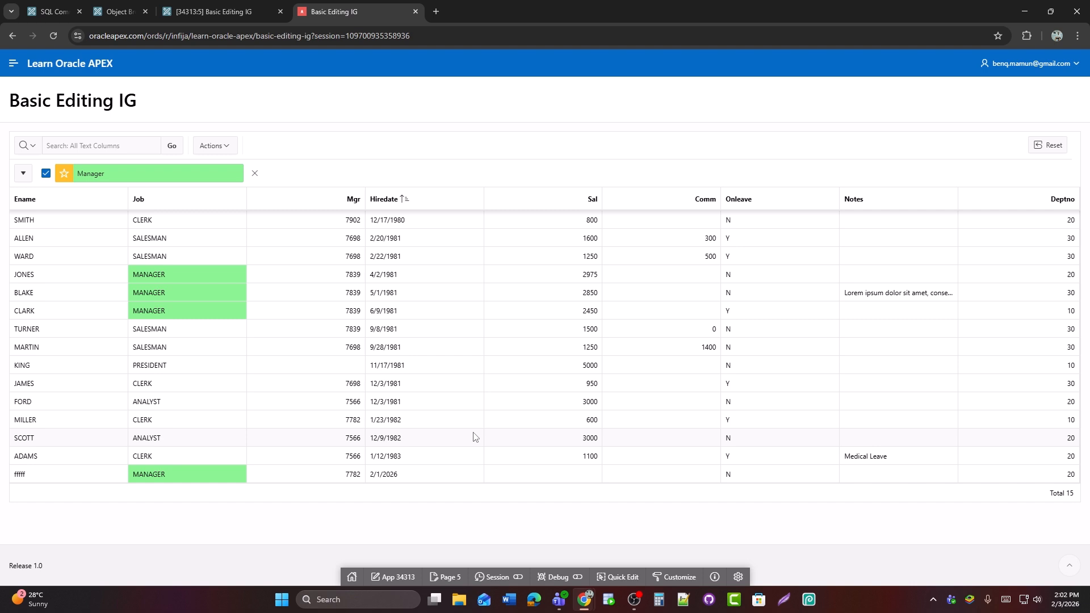
{"action": "left_click", "coordinate": [254, 174]}
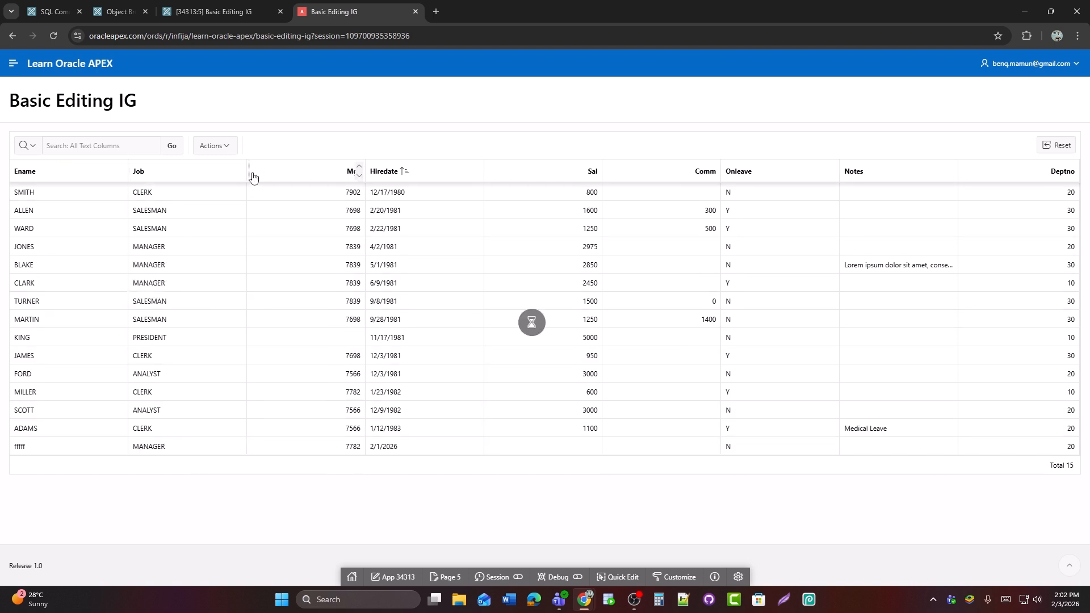
Start a chart of the grid data with type Bar and Job as its label
{"action": "left_click", "coordinate": [218, 149]}
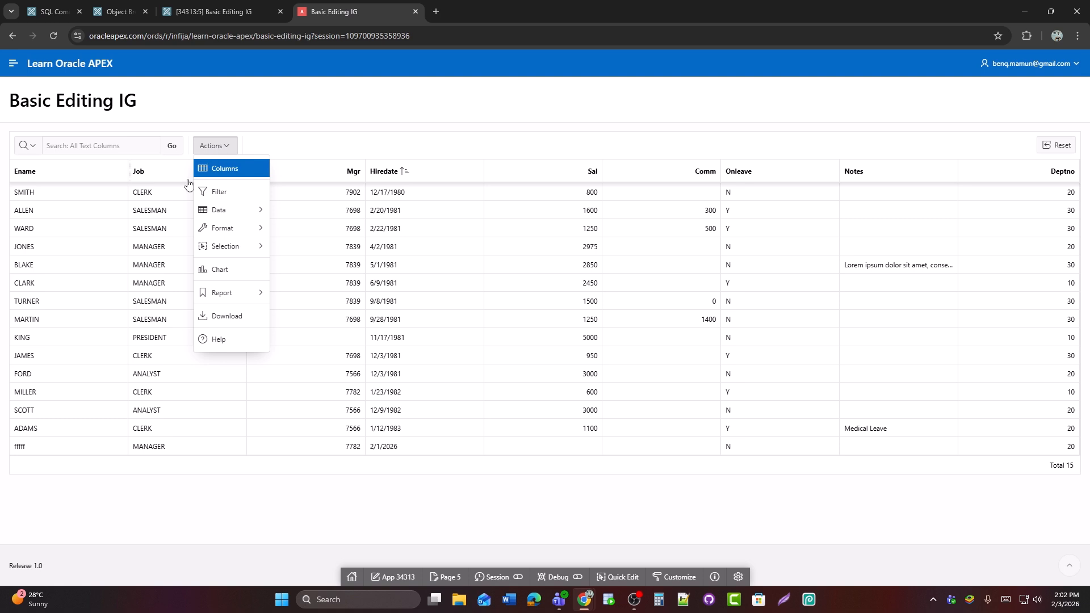
{"action": "left_click", "coordinate": [256, 271]}
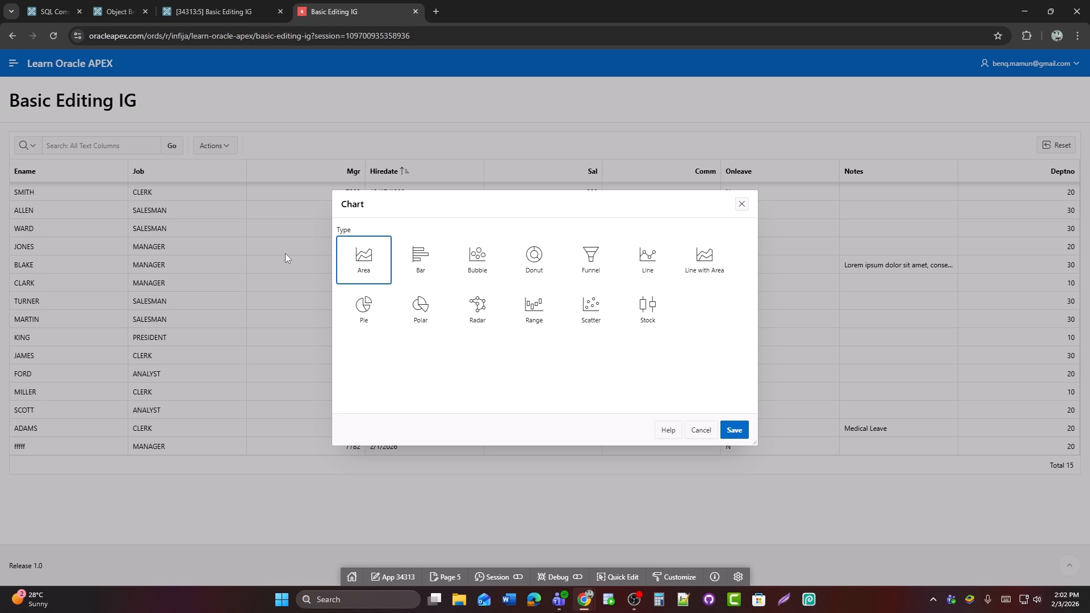
{"action": "left_click", "coordinate": [415, 266]}
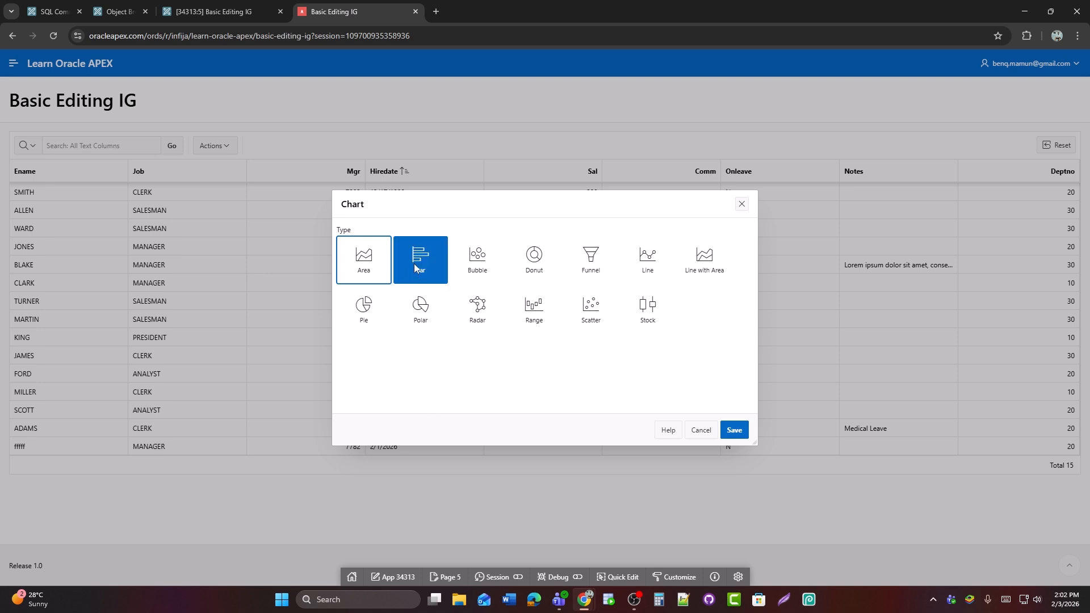
{"action": "scroll", "coordinate": [511, 352], "scroll_direction": "down", "scroll_amount": 1}
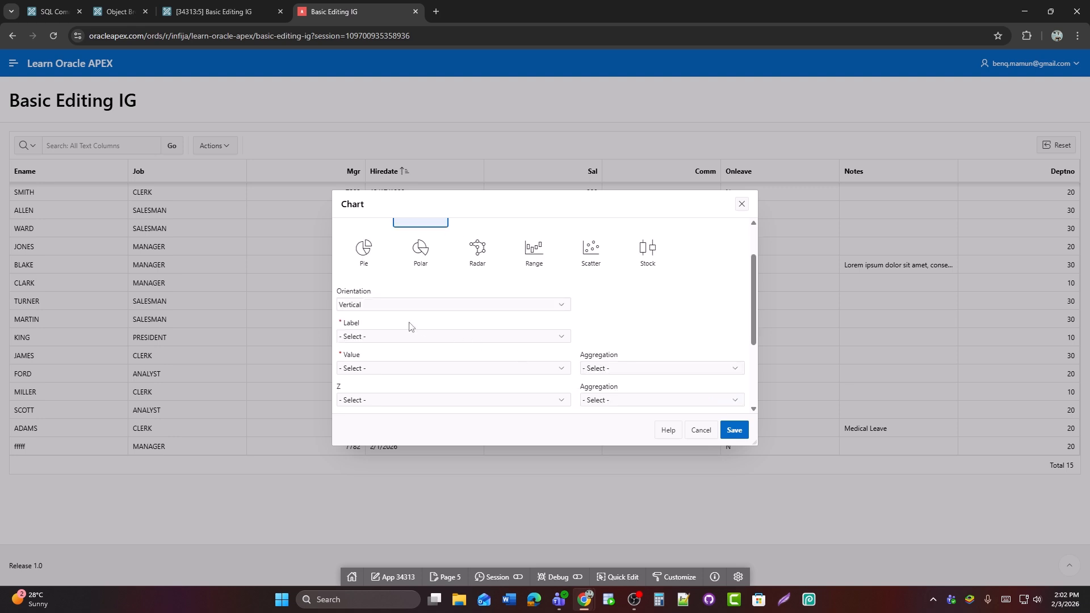
{"action": "left_click", "coordinate": [386, 337]}
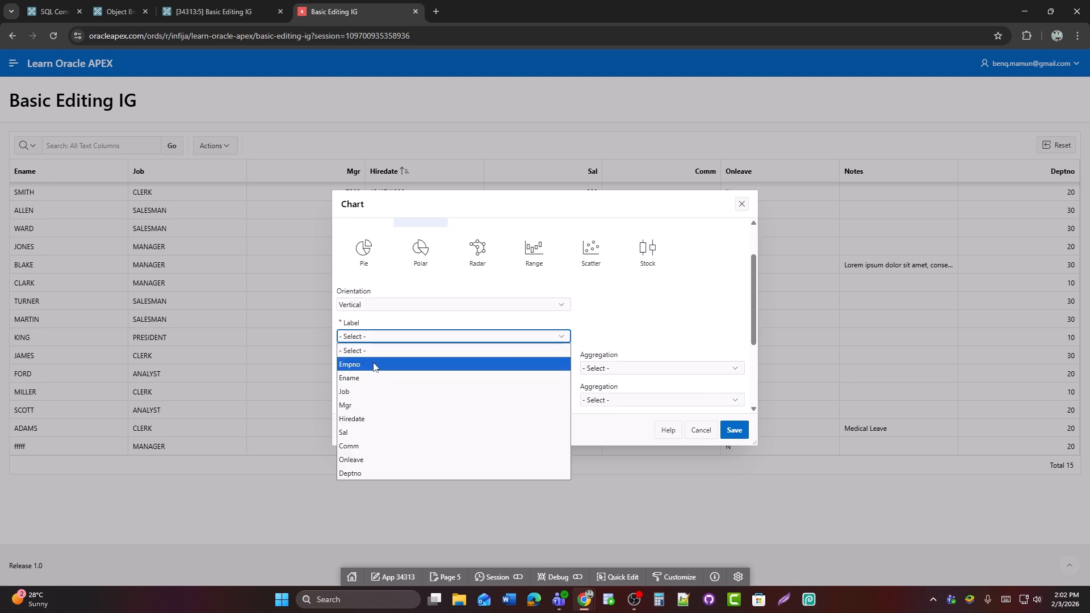
{"action": "left_click", "coordinate": [365, 391]}
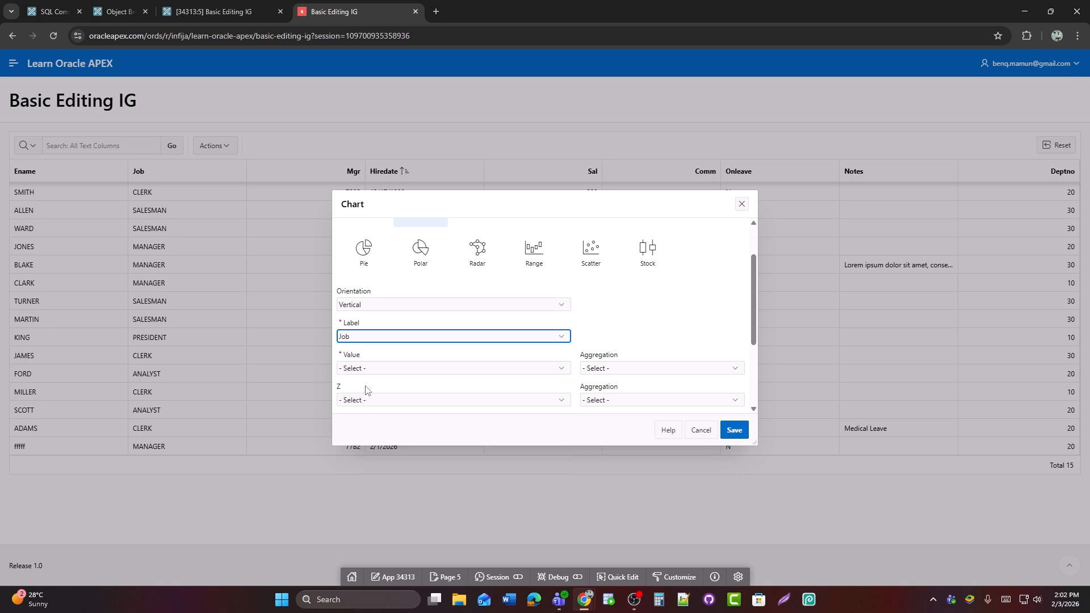
Set the chart's value to Sal with Sum aggregation and save the chart
{"action": "left_click", "coordinate": [368, 370]}
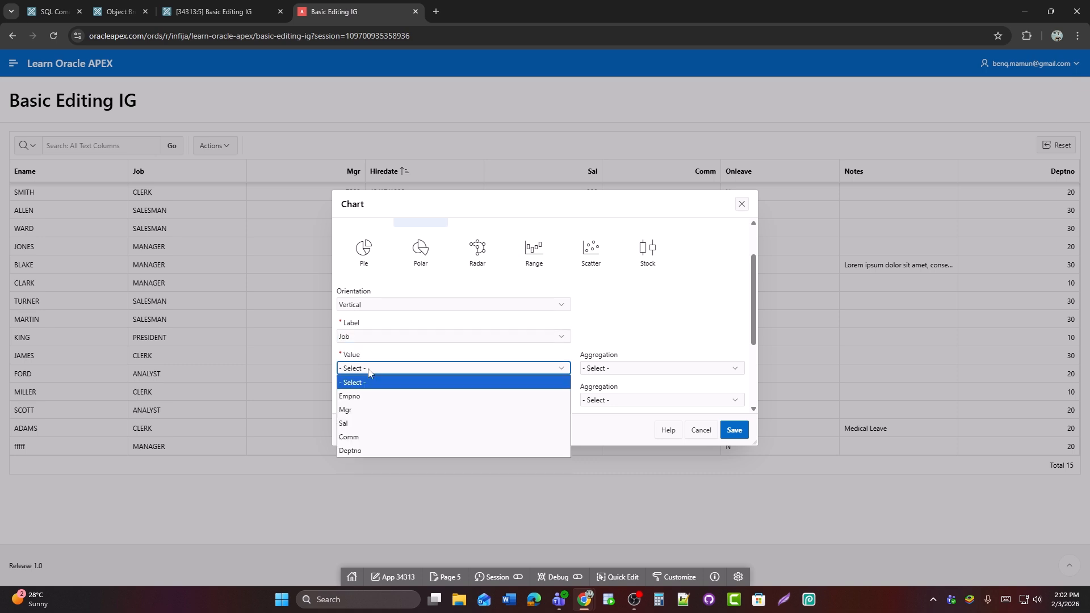
{"action": "left_click", "coordinate": [410, 424]}
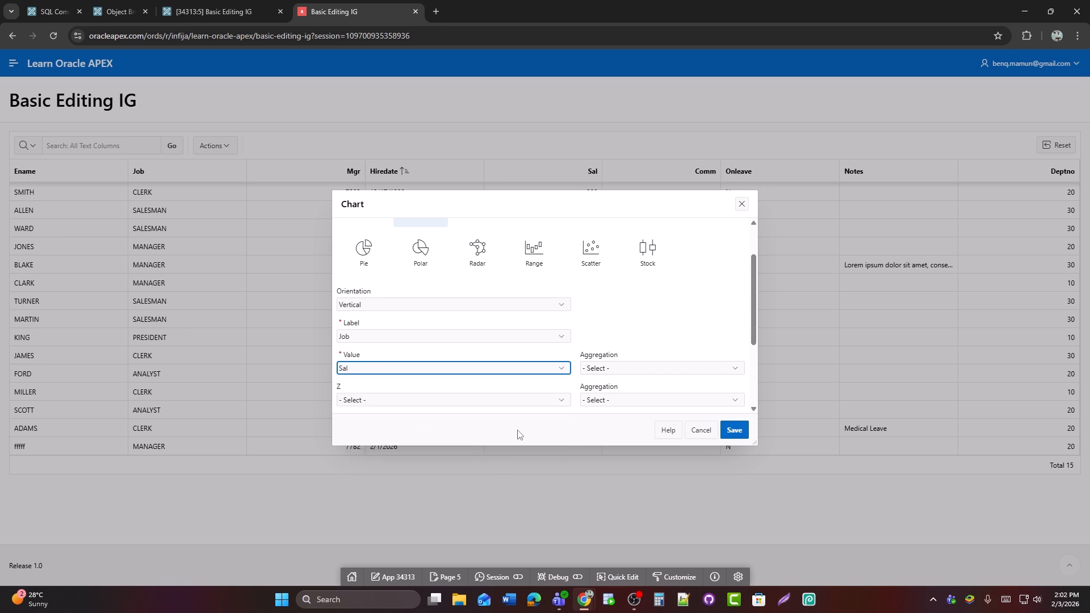
{"action": "left_click", "coordinate": [619, 370]}
{"action": "left_click", "coordinate": [608, 466]}
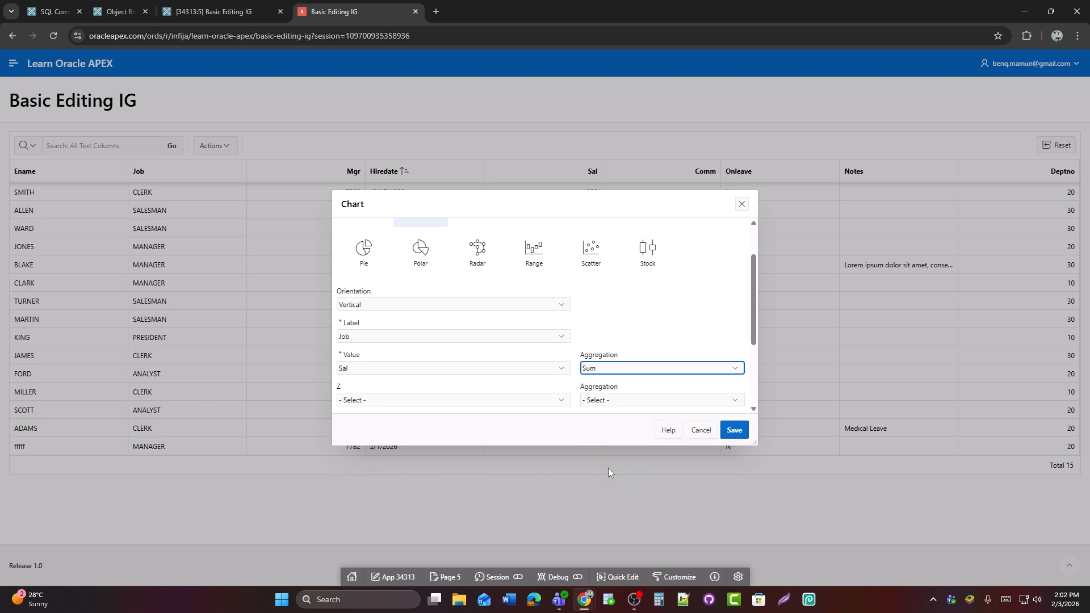
{"action": "scroll", "coordinate": [532, 410], "scroll_direction": "down", "scroll_amount": 2}
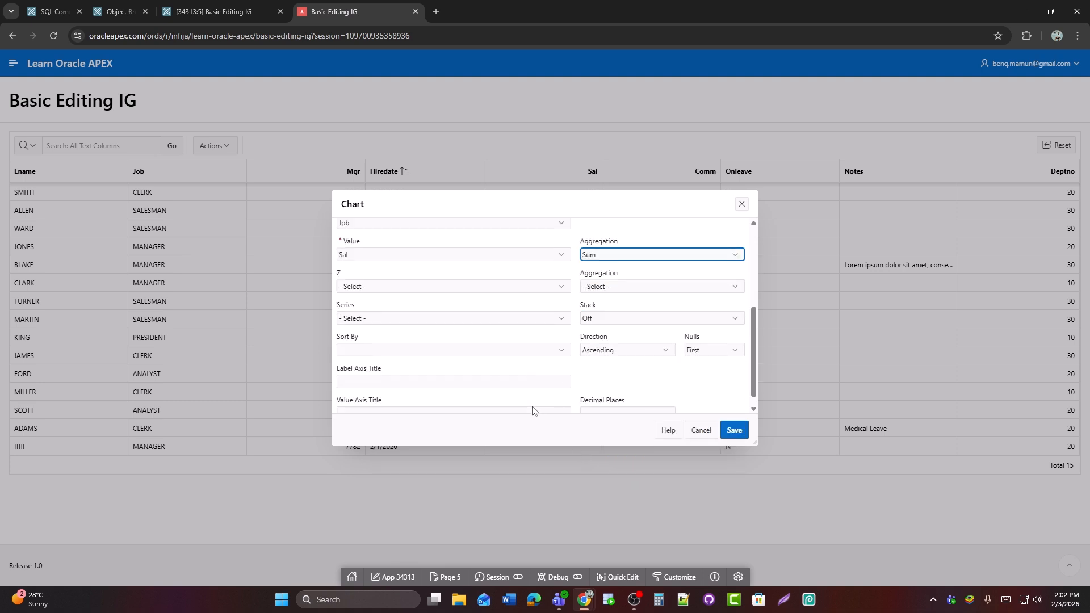
{"action": "left_click", "coordinate": [734, 431]}
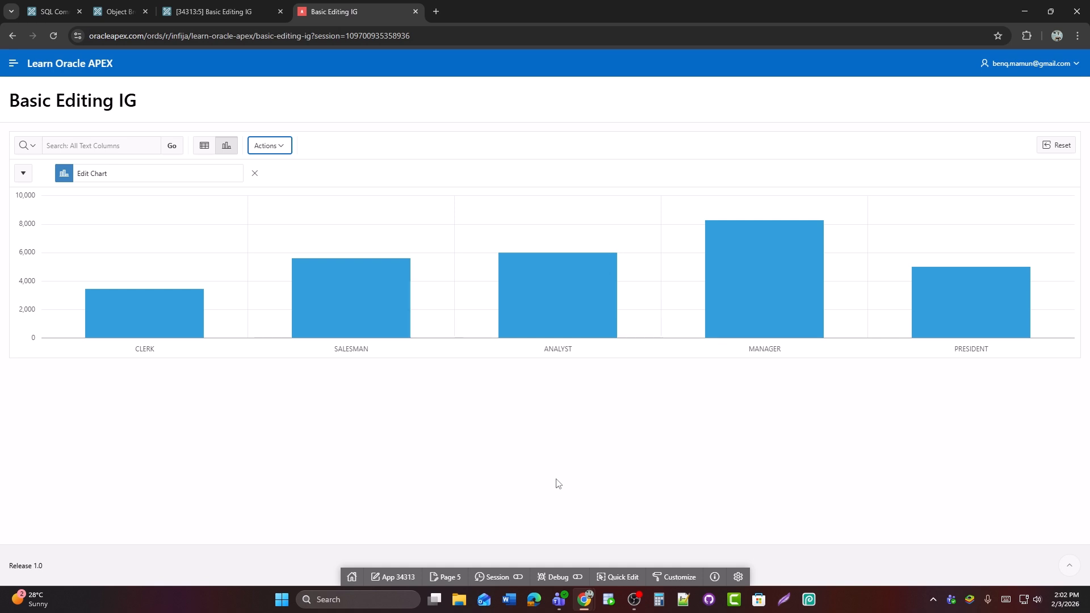
Inspect the chart's values for the MANAGER, PRESIDENT, SALESMAN and CLERK bars, and return to the grid view
{"action": "mouse_move", "coordinate": [764, 316]}
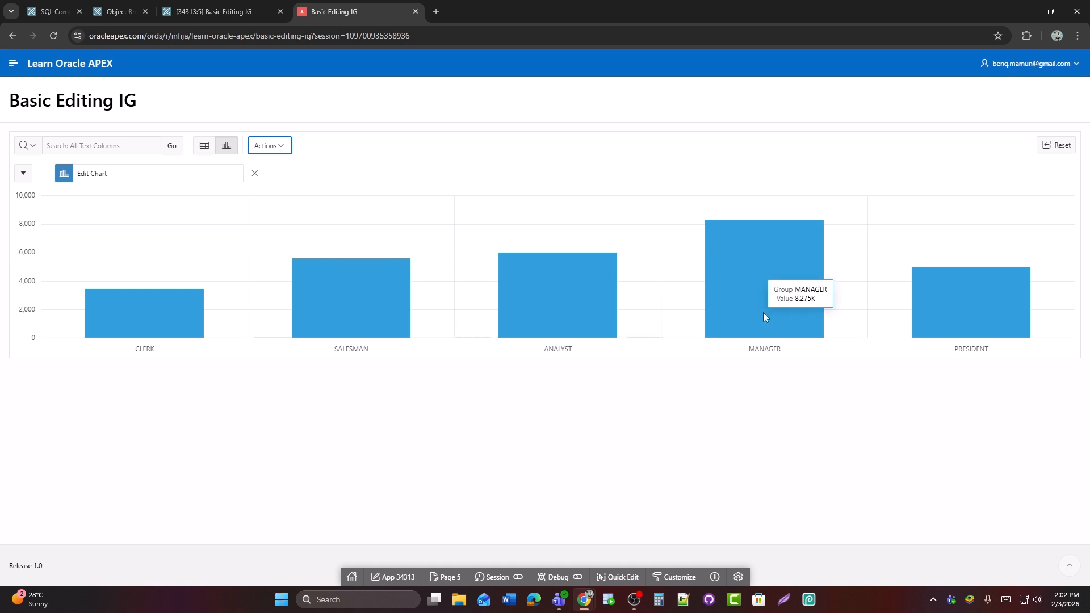
{"action": "mouse_move", "coordinate": [983, 319]}
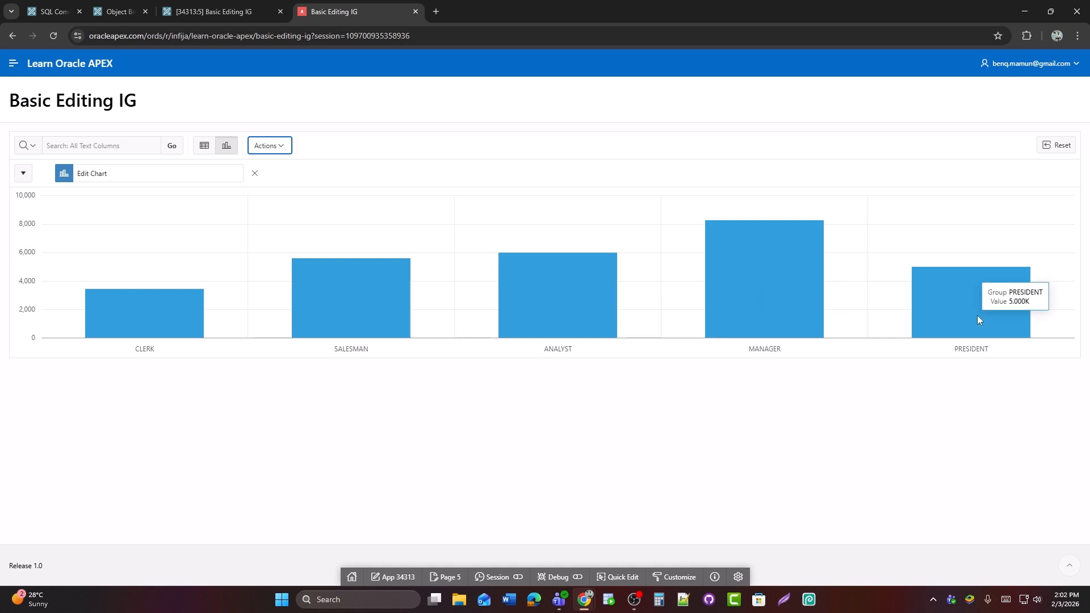
{"action": "mouse_move", "coordinate": [373, 291]}
{"action": "mouse_move", "coordinate": [113, 332]}
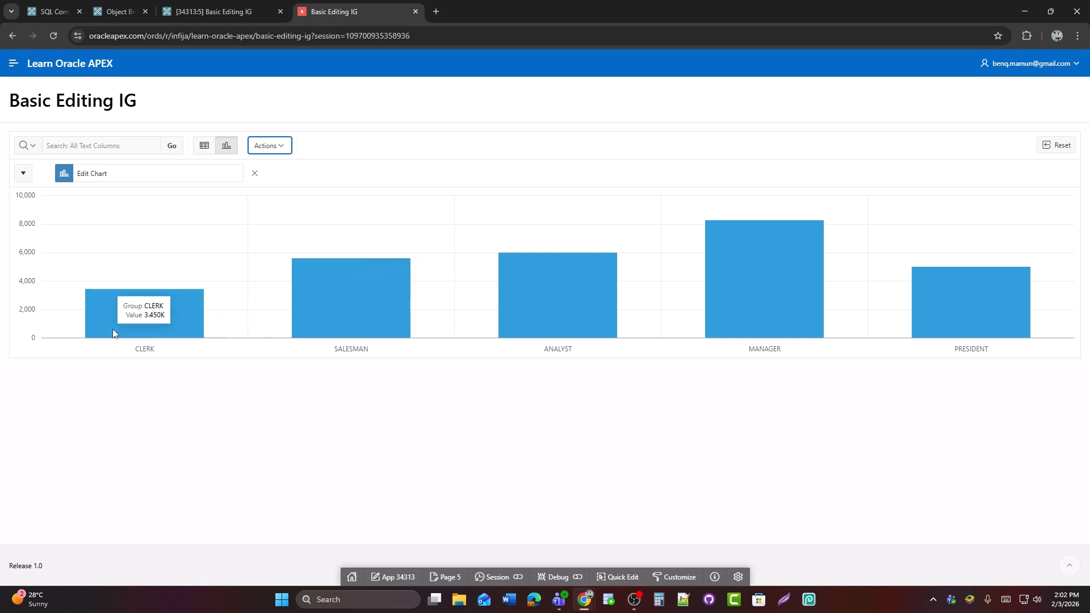
{"action": "left_click", "coordinate": [200, 149]}
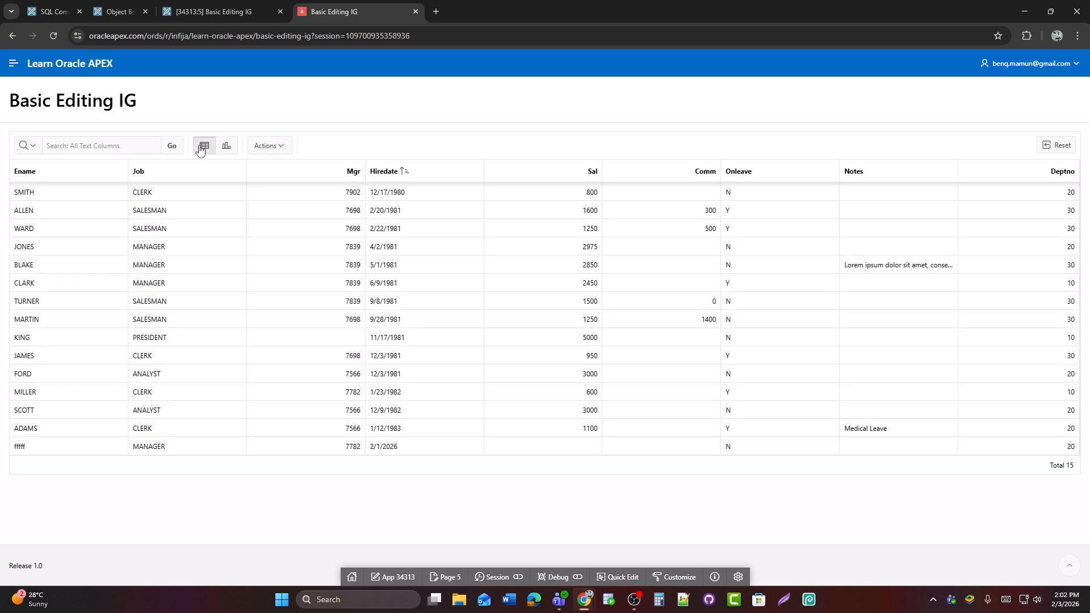
Reopen the chart view, change the chart's type to Donut and save it
{"action": "left_click", "coordinate": [225, 146]}
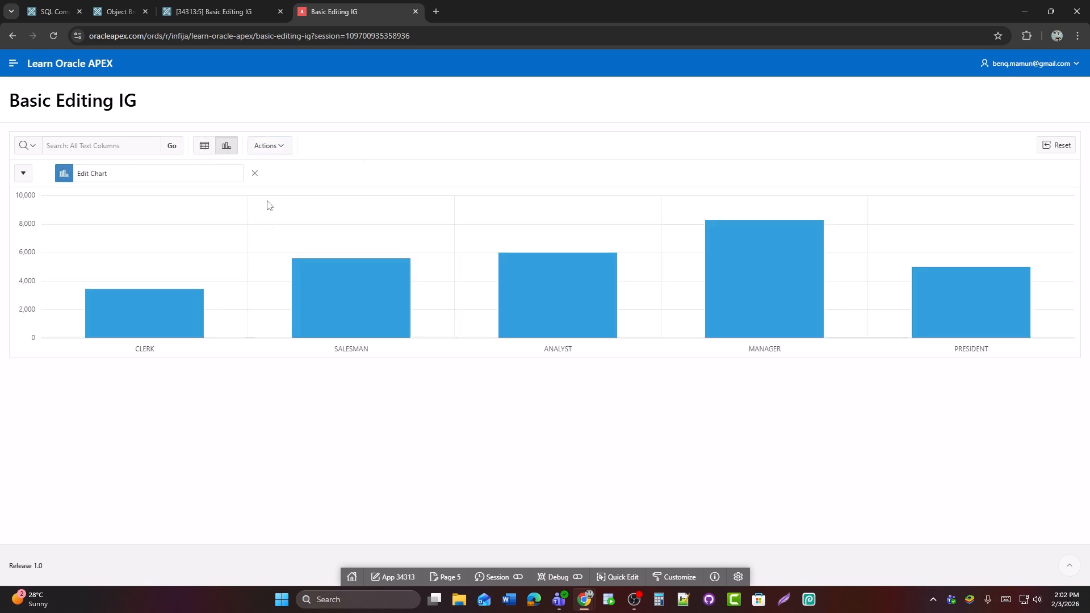
{"action": "left_click", "coordinate": [106, 179]}
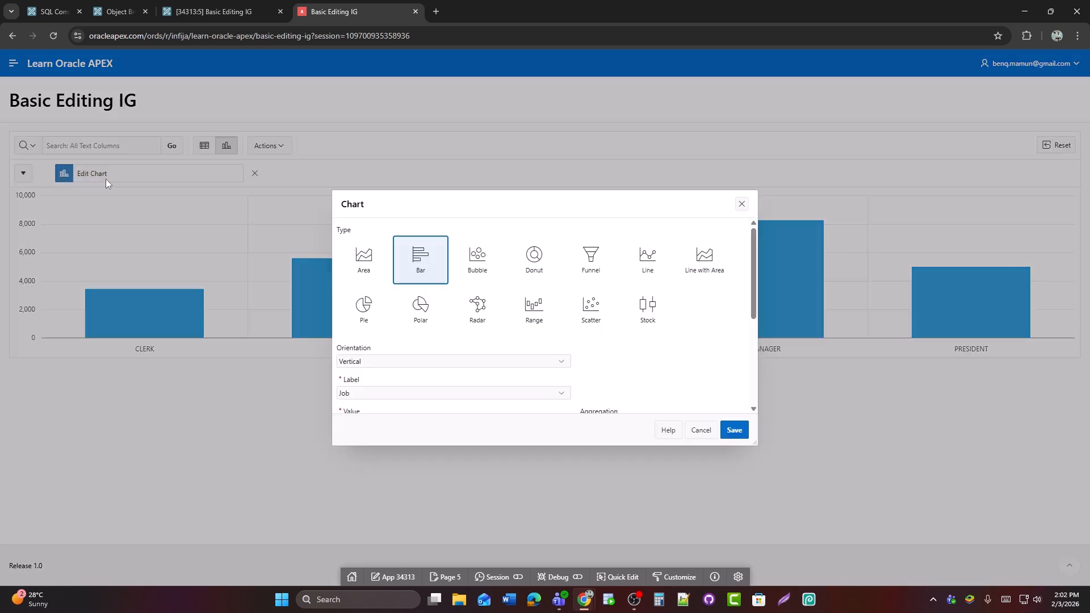
{"action": "left_click", "coordinate": [533, 265]}
{"action": "left_click", "coordinate": [734, 431]}
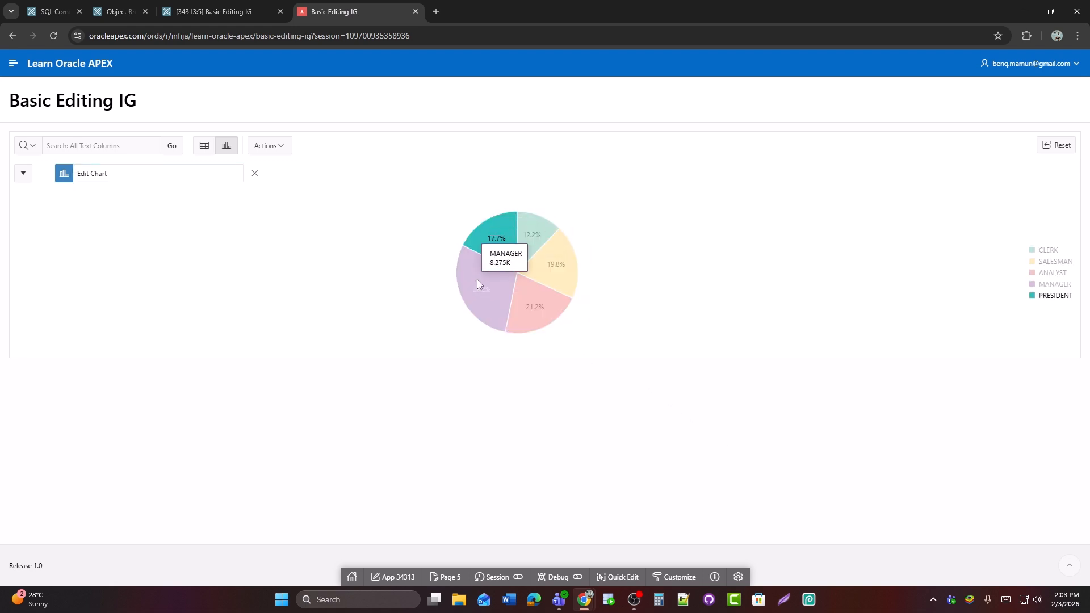
Hide the PRESIDENT, MANAGER, ANALYST and CLERK series using the chart's legend, and return to the grid view
{"action": "left_click", "coordinate": [1033, 296]}
{"action": "left_click", "coordinate": [1033, 283]}
{"action": "left_click", "coordinate": [1034, 275]}
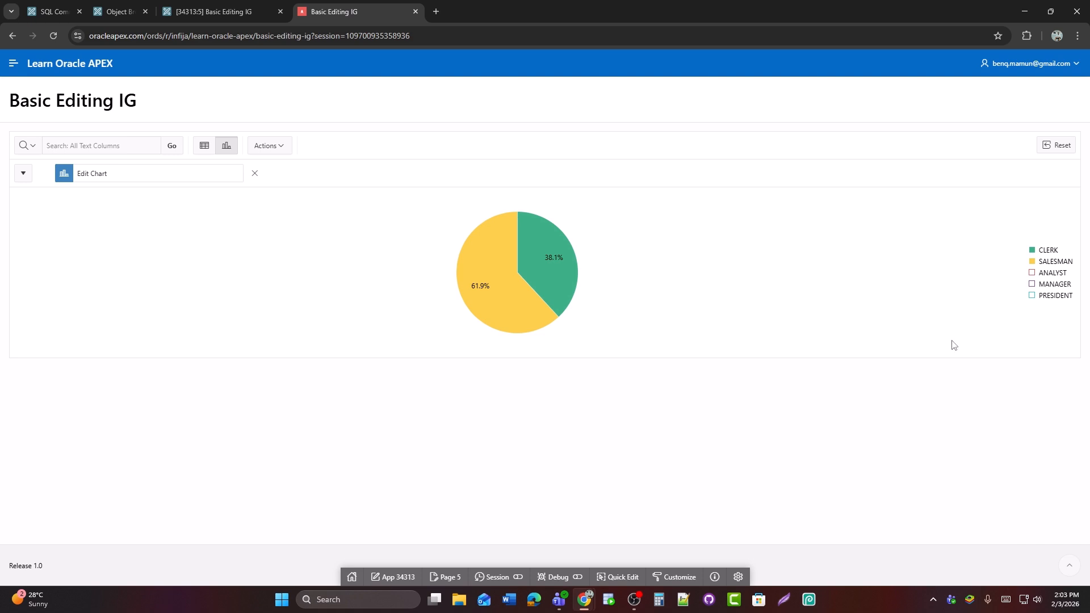
{"action": "left_click", "coordinate": [1034, 251]}
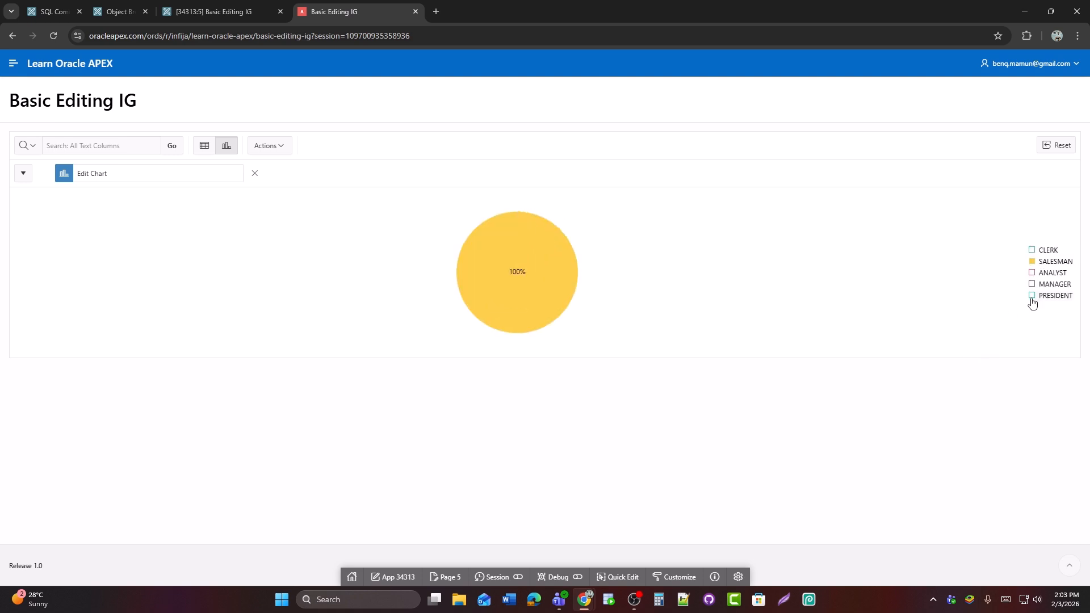
{"action": "left_click", "coordinate": [205, 146]}
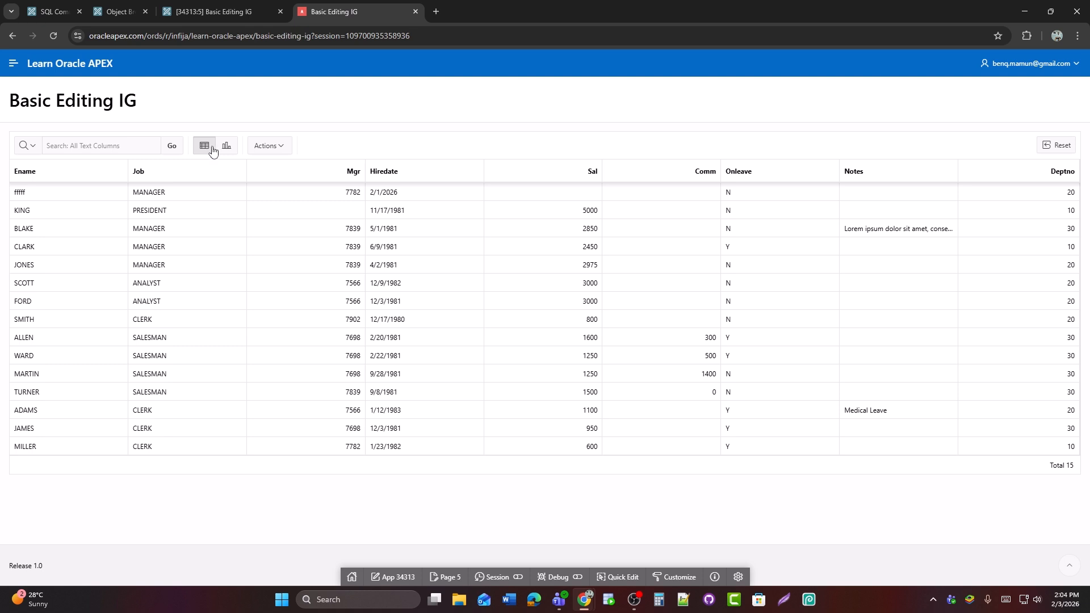
Set up a PDF download of the grid with page size A4, Portrait orientation and accessibility tags included
{"action": "left_click", "coordinate": [268, 147]}
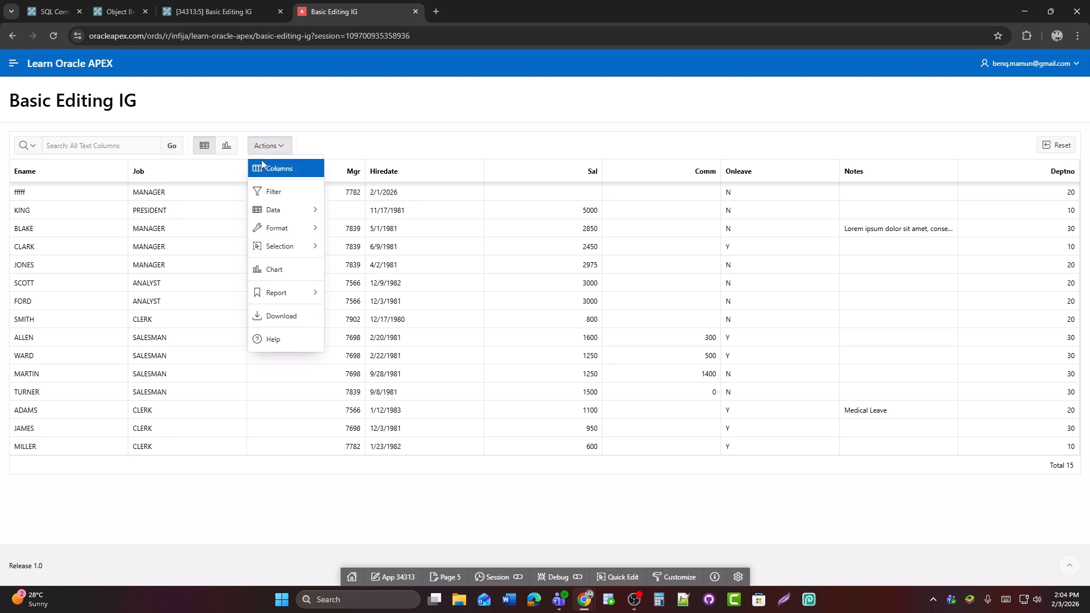
{"action": "left_click", "coordinate": [282, 316]}
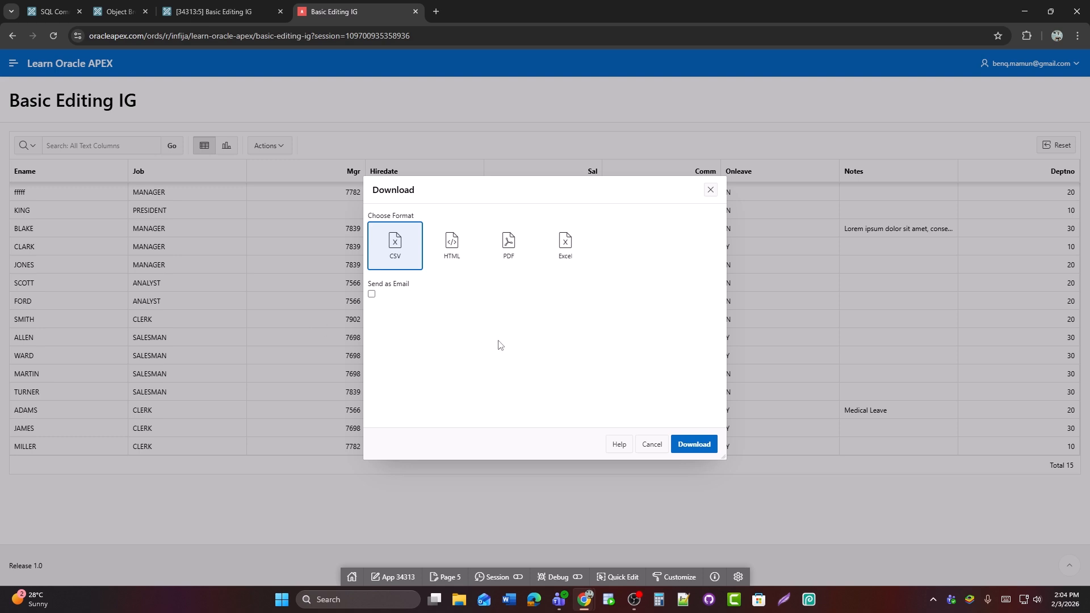
{"action": "left_click", "coordinate": [505, 252]}
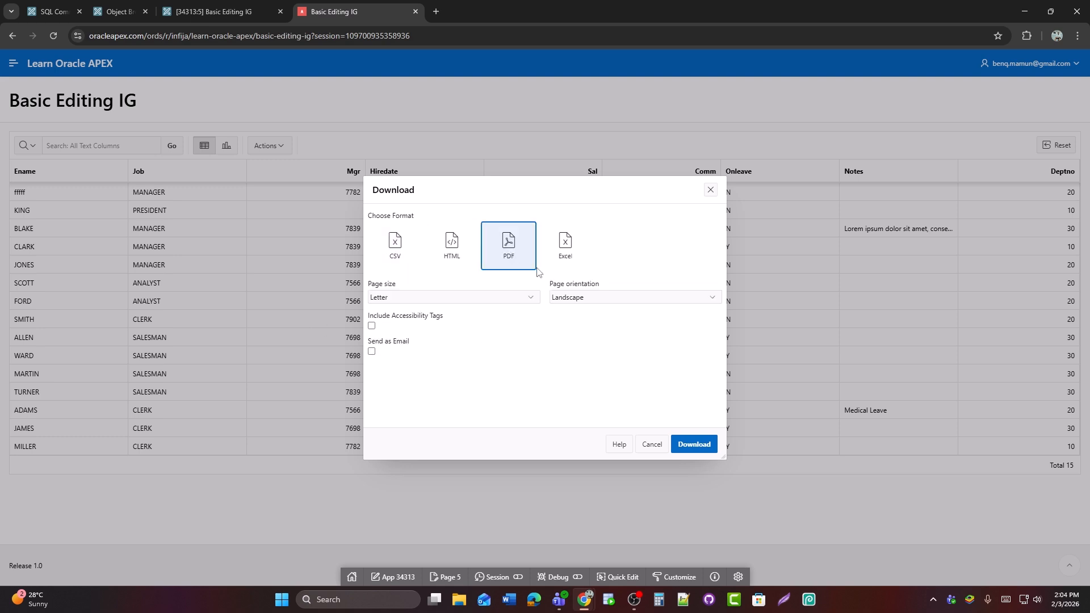
{"action": "left_click", "coordinate": [416, 298]}
{"action": "left_click", "coordinate": [392, 353]}
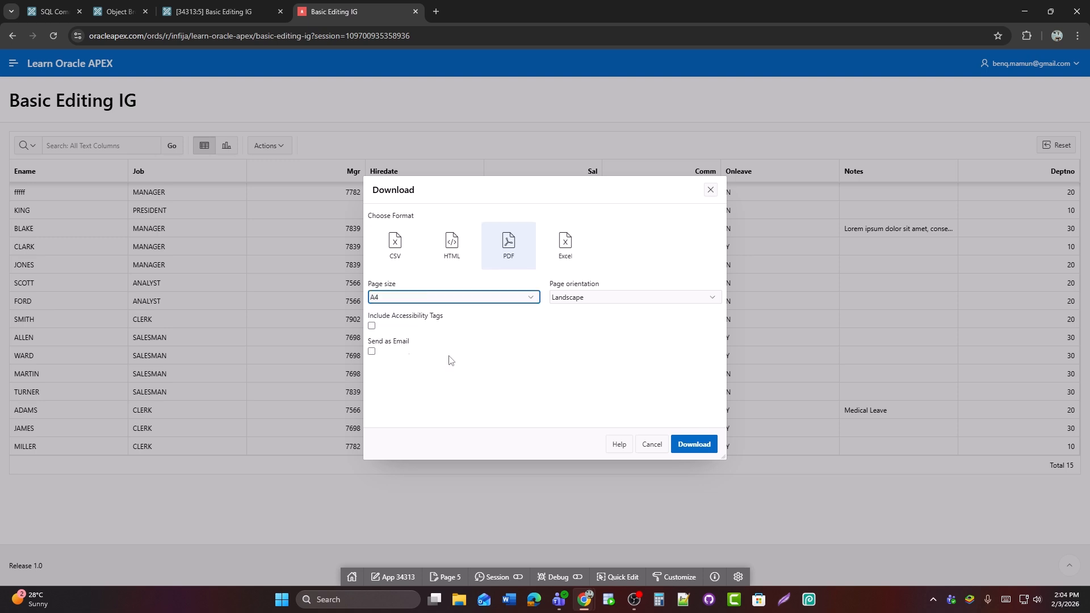
{"action": "left_click", "coordinate": [586, 300]}
{"action": "left_click", "coordinate": [586, 310]}
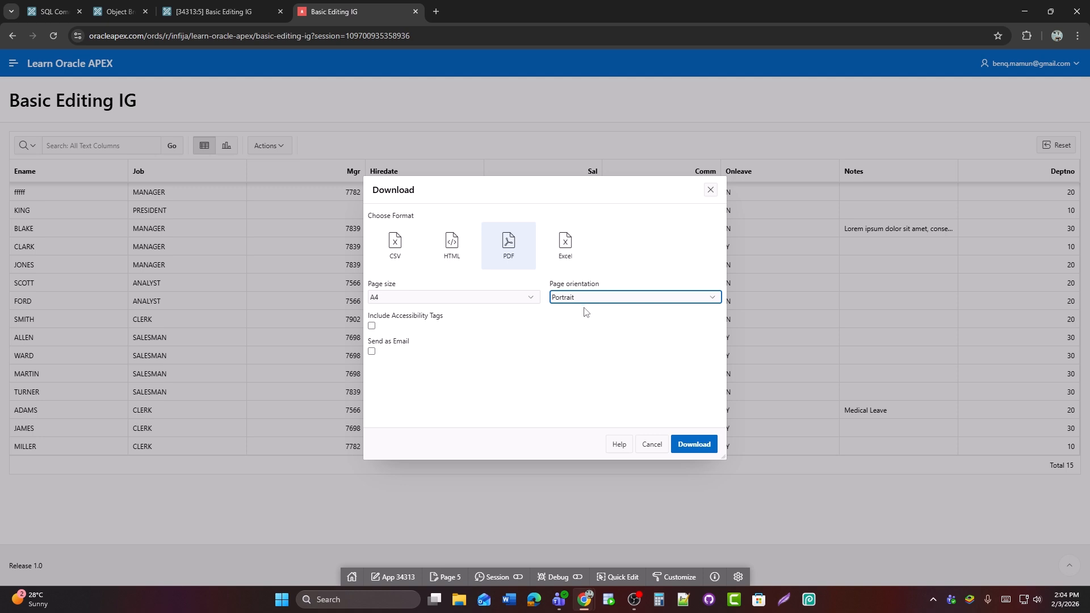
{"action": "left_click", "coordinate": [372, 328]}
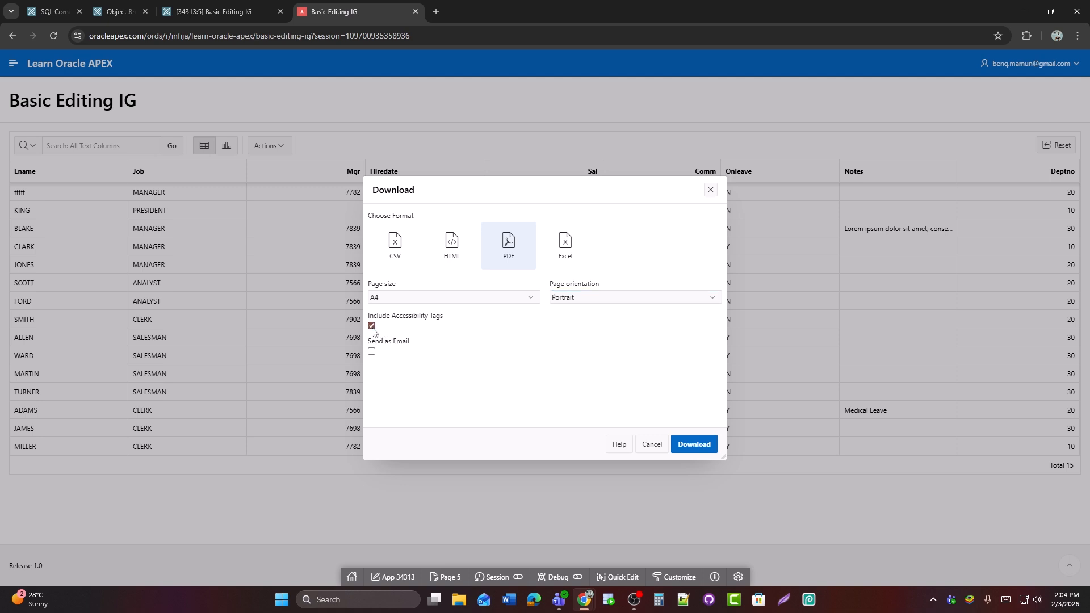
Enable Send as Email, look through its recipient, subject and message fields, and disable it again
{"action": "left_click", "coordinate": [372, 351]}
{"action": "scroll", "coordinate": [419, 360], "scroll_direction": "down", "scroll_amount": 2}
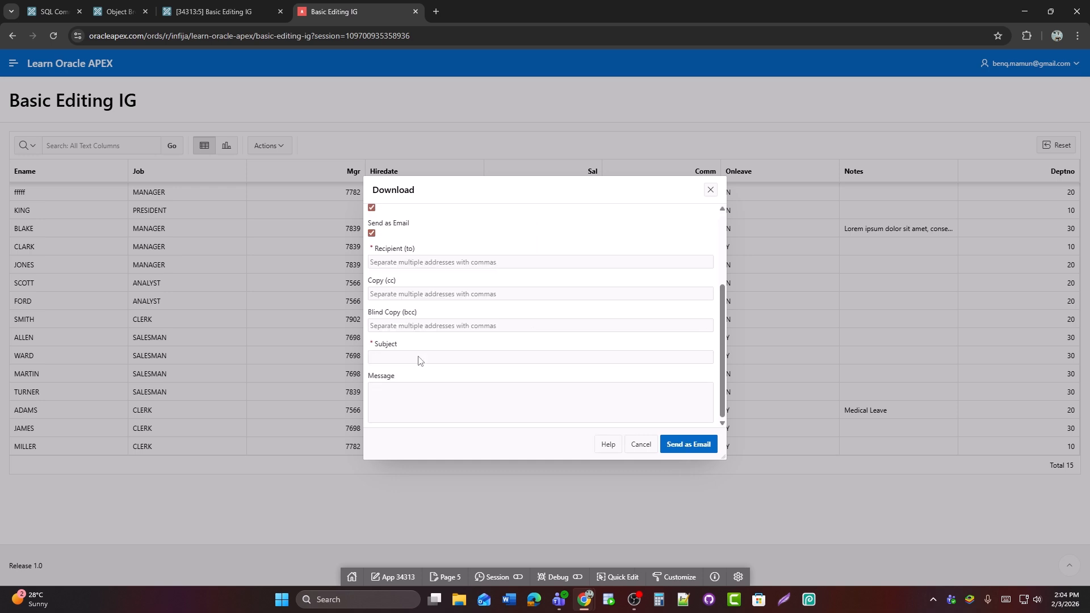
{"action": "scroll", "coordinate": [418, 360], "scroll_direction": "up", "scroll_amount": 2}
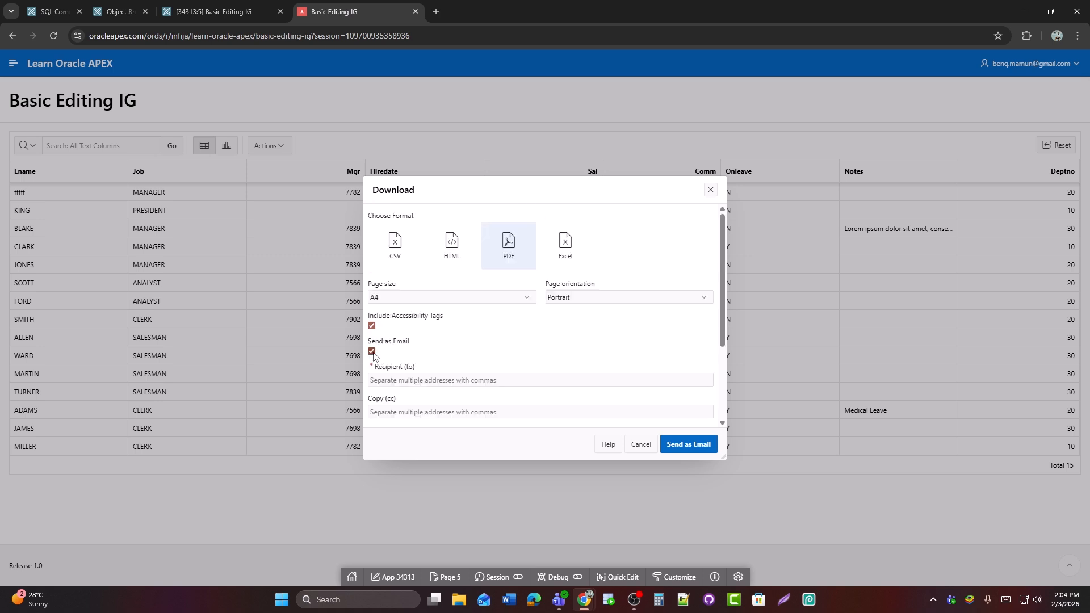
{"action": "left_click", "coordinate": [371, 352]}
Download the PDF and review the pages of Interactive Grid.pdf, returning to the Basic Editing IG page
{"action": "left_click", "coordinate": [695, 446]}
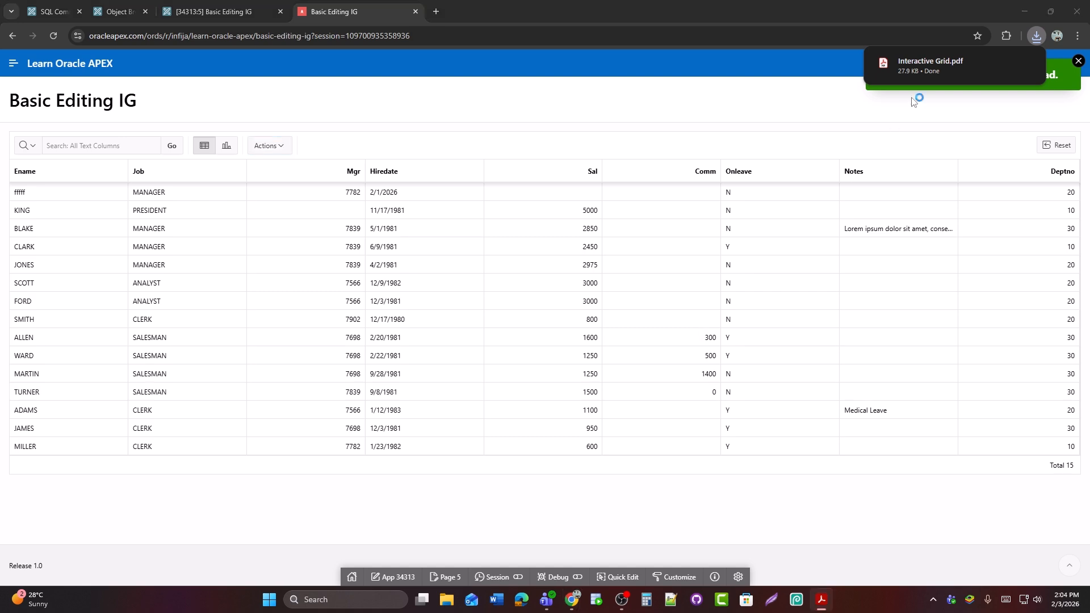
{"action": "left_click", "coordinate": [915, 70]}
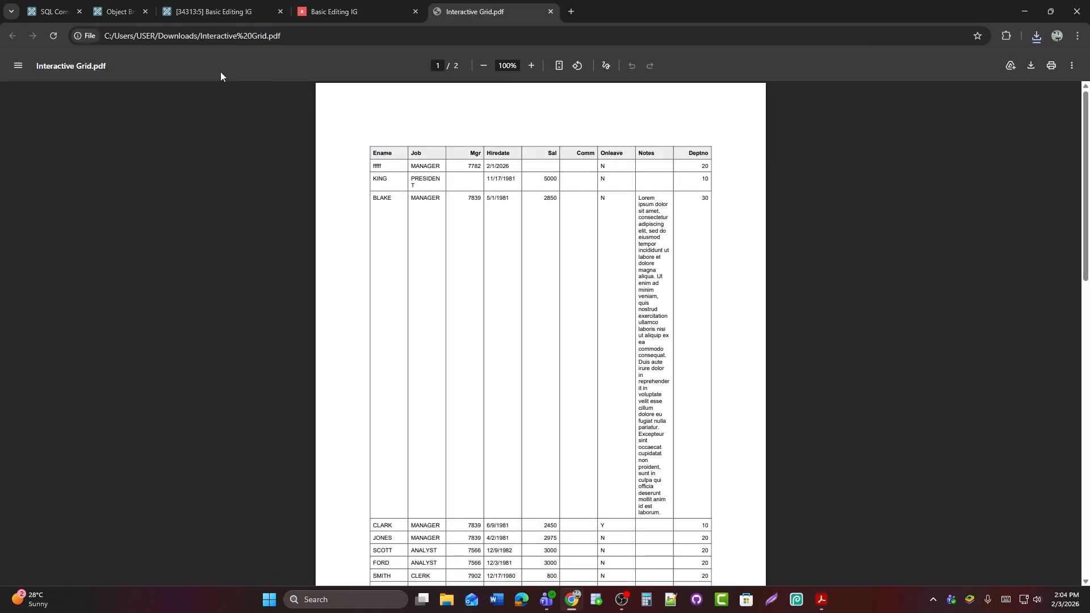
{"action": "scroll", "coordinate": [520, 381], "scroll_direction": "down", "scroll_amount": 12}
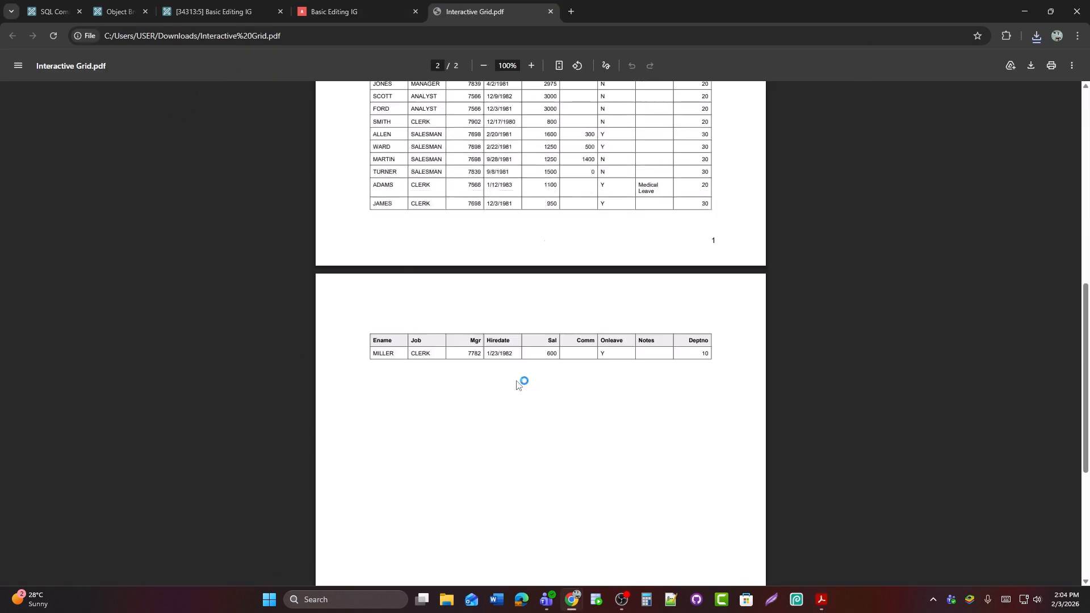
{"action": "scroll", "coordinate": [518, 385], "scroll_direction": "up", "scroll_amount": 12}
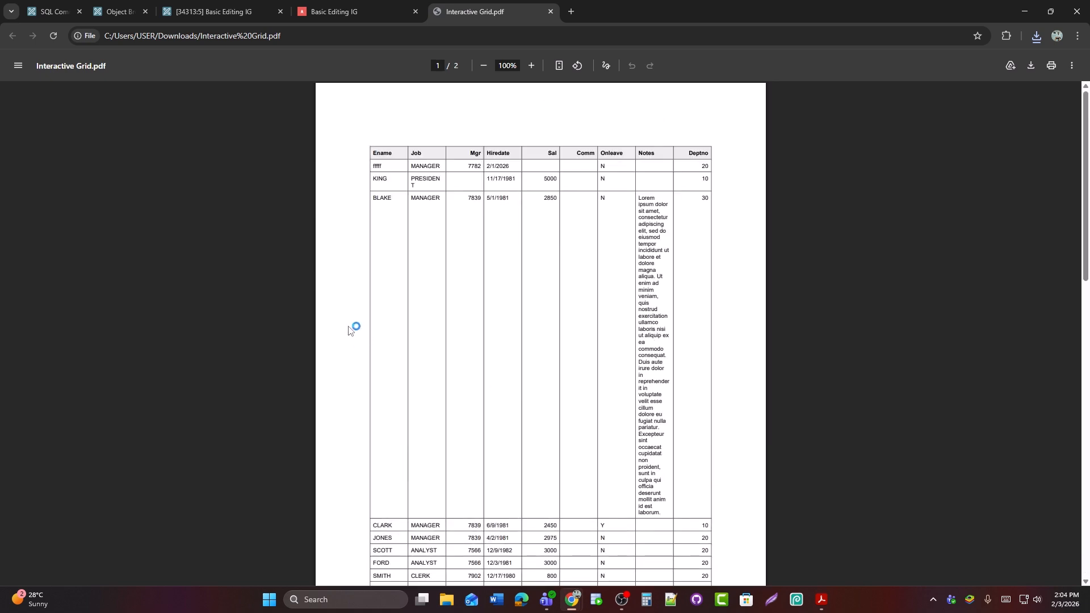
{"action": "left_click", "coordinate": [326, 15]}
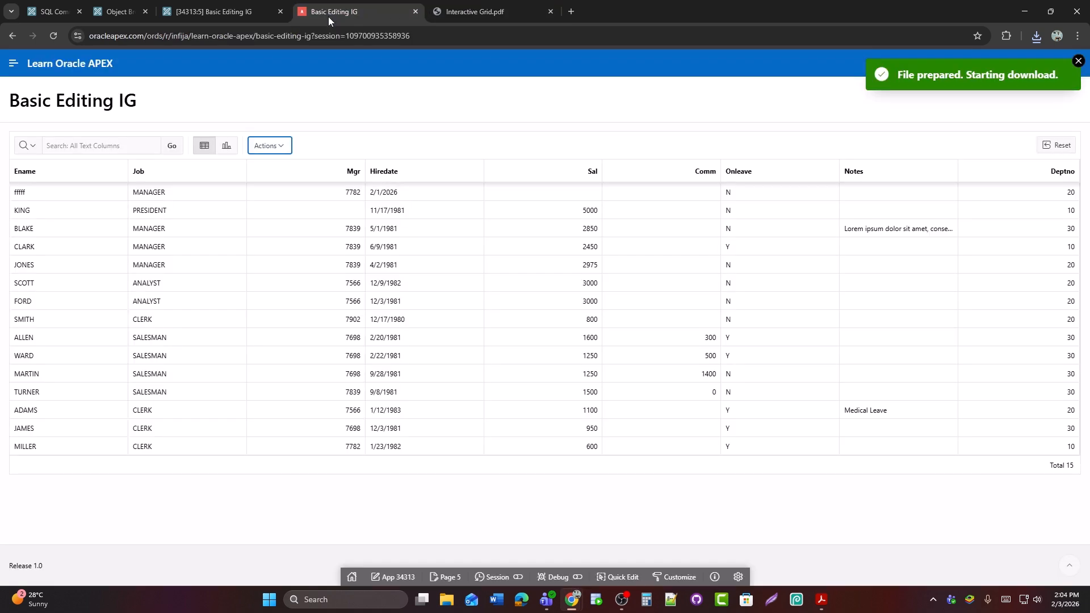
{"action": "left_click", "coordinate": [1078, 61]}
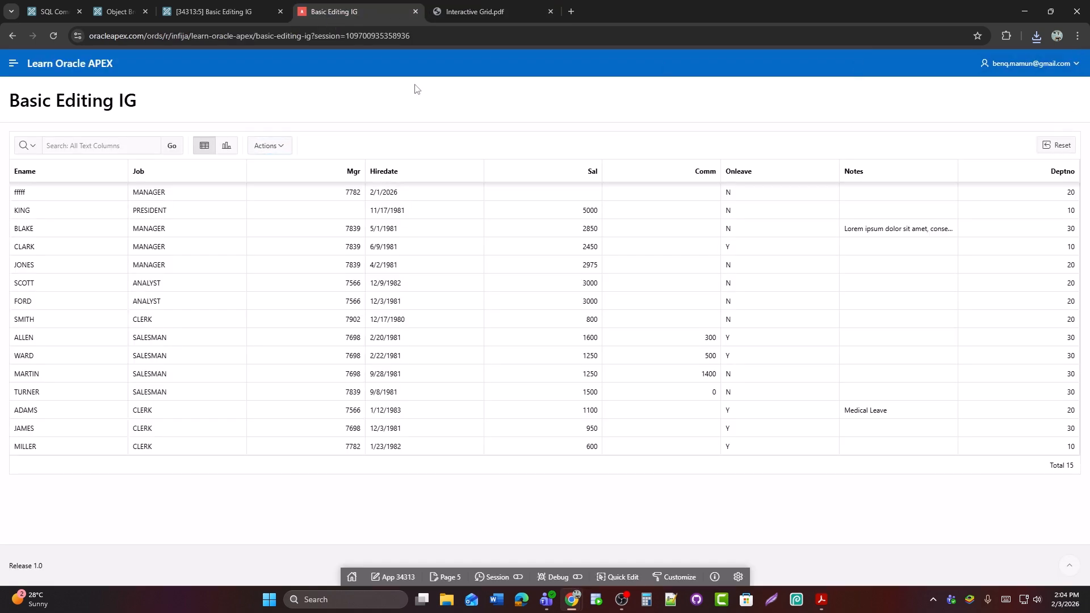
Download the grid data in HTML format without sending it as email
{"action": "left_click", "coordinate": [266, 145]}
{"action": "left_click", "coordinate": [273, 311]}
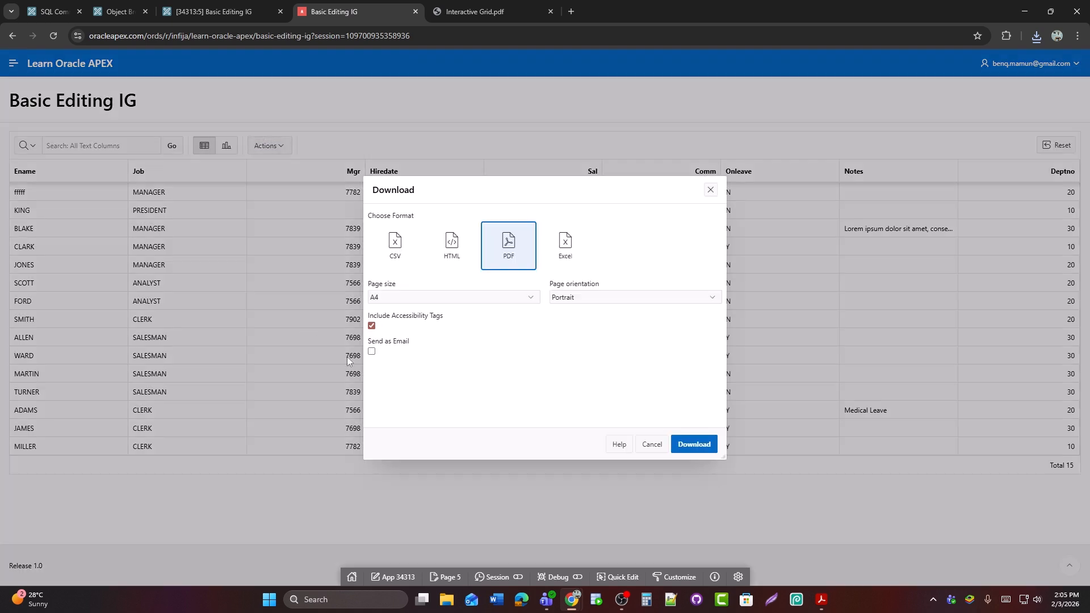
{"action": "left_click", "coordinate": [449, 248]}
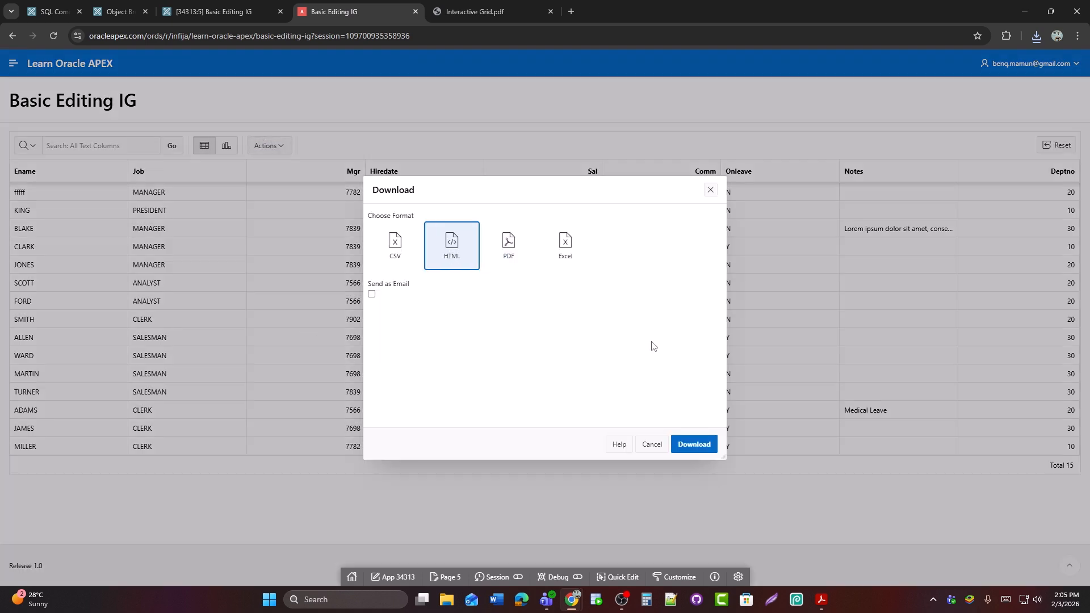
{"action": "left_click", "coordinate": [693, 444]}
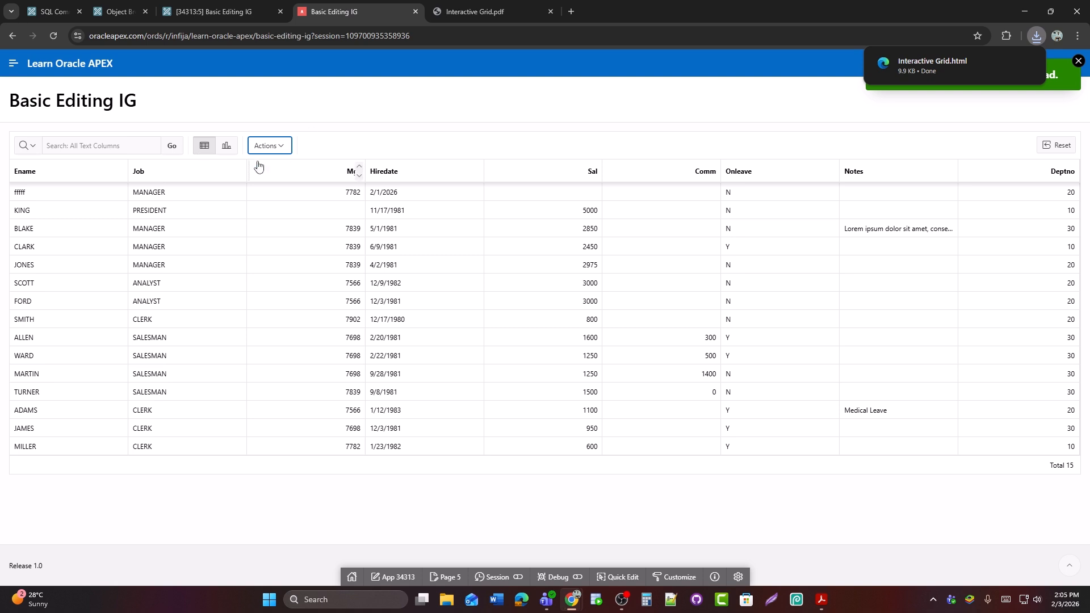
Download the grid data in Excel format and open Interactive Grid.xlsx in Excel
{"action": "left_click", "coordinate": [269, 146]}
{"action": "left_click", "coordinate": [289, 318]}
{"action": "left_click", "coordinate": [567, 254]}
{"action": "left_click", "coordinate": [706, 450]}
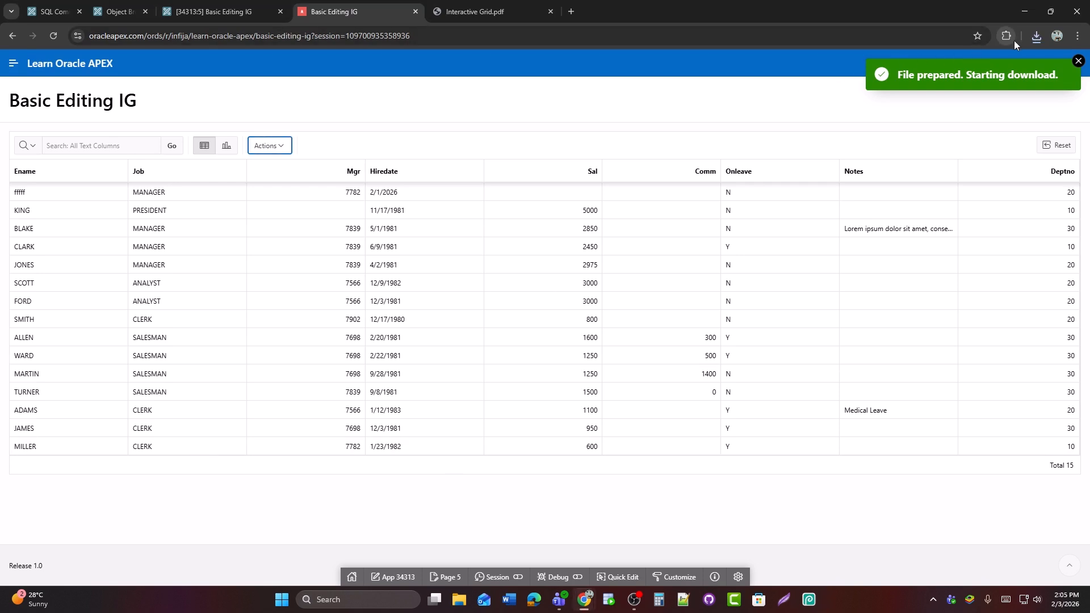
{"action": "left_click", "coordinate": [1037, 37]}
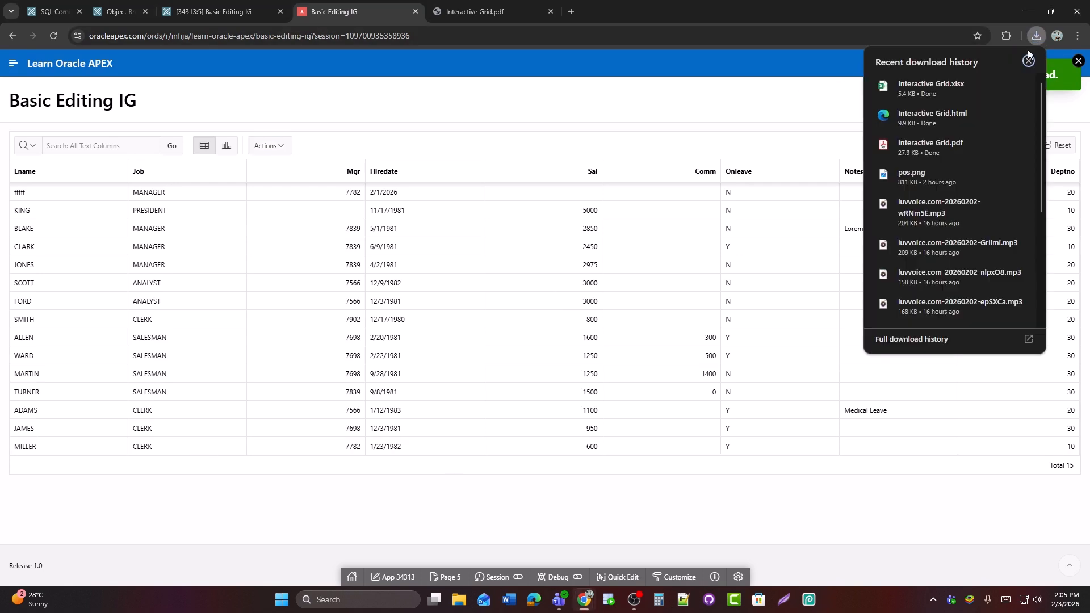
{"action": "left_click", "coordinate": [917, 97]}
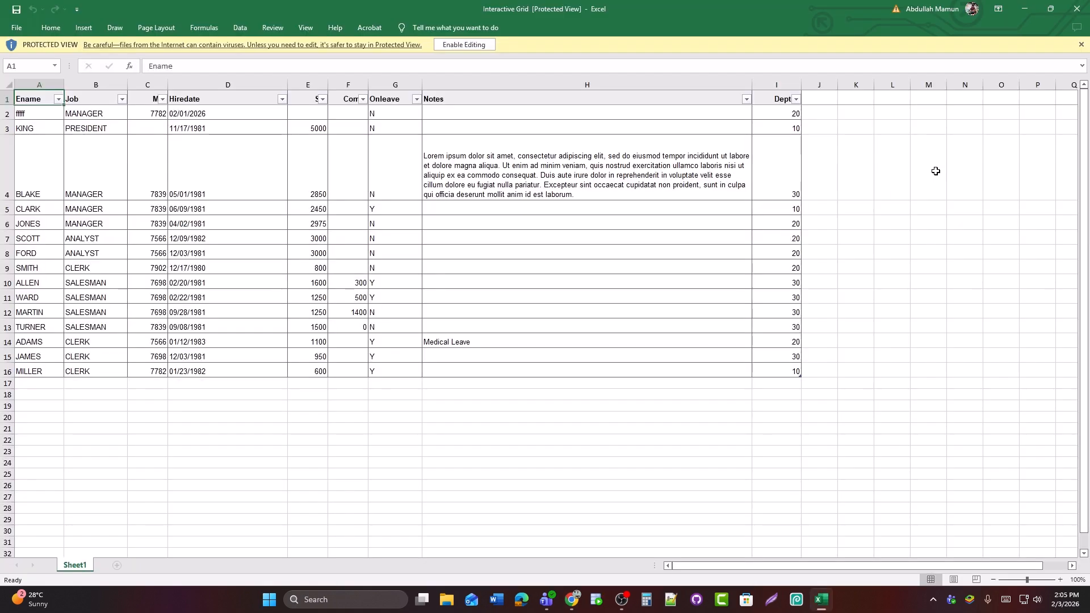